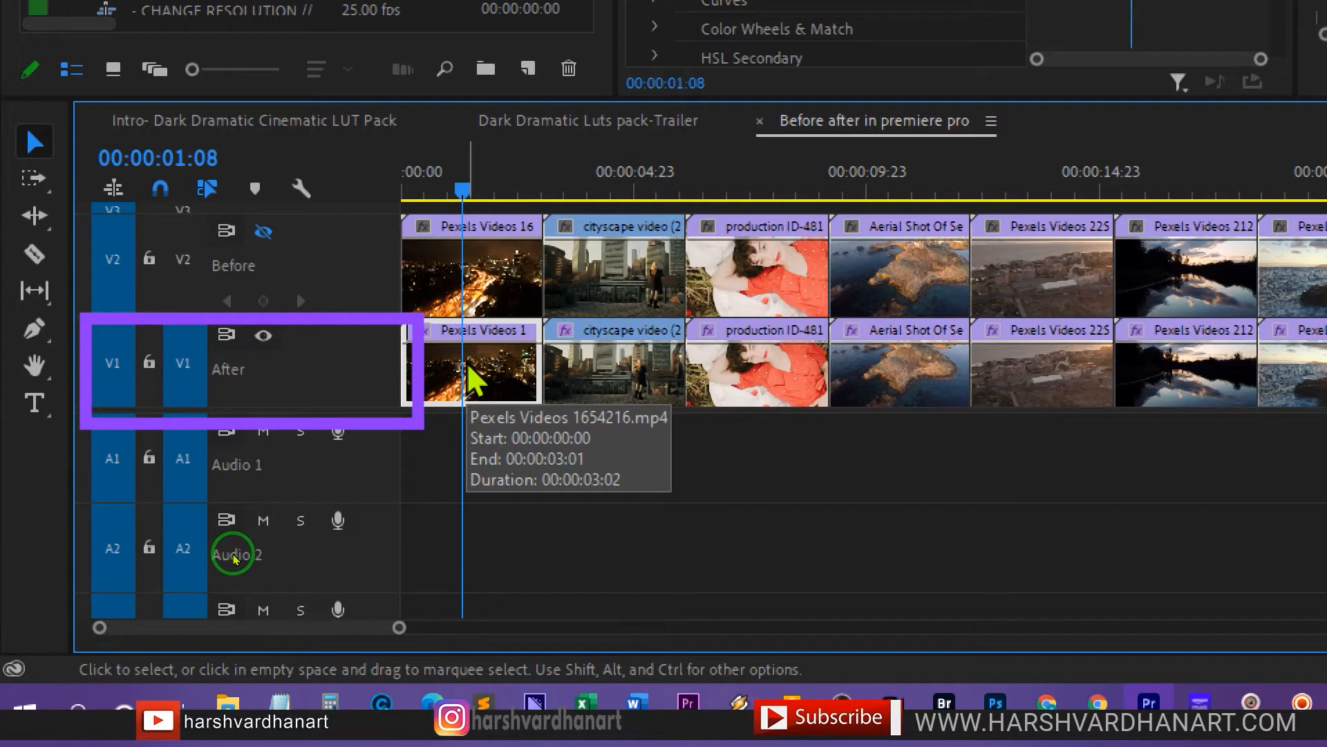
{"action": "left_click", "coordinate": [497, 298]}
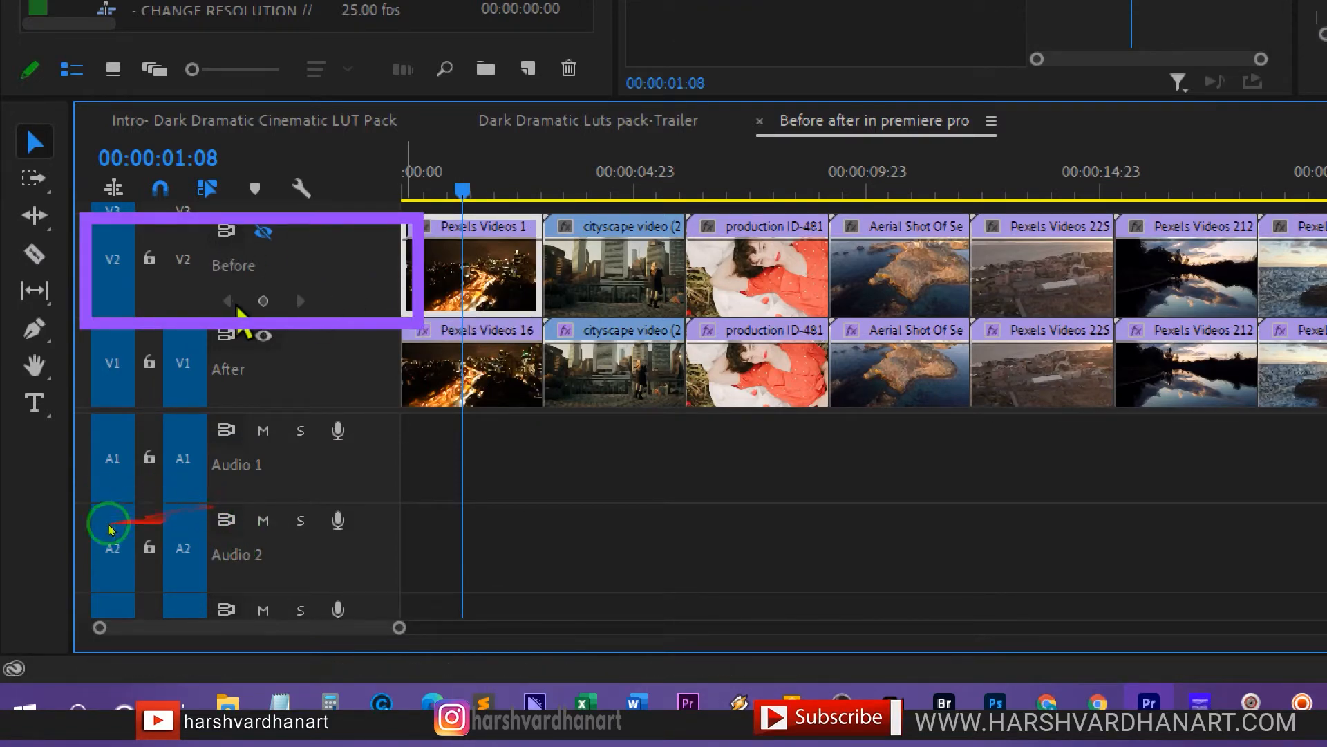
{"action": "right_click", "coordinate": [118, 564]}
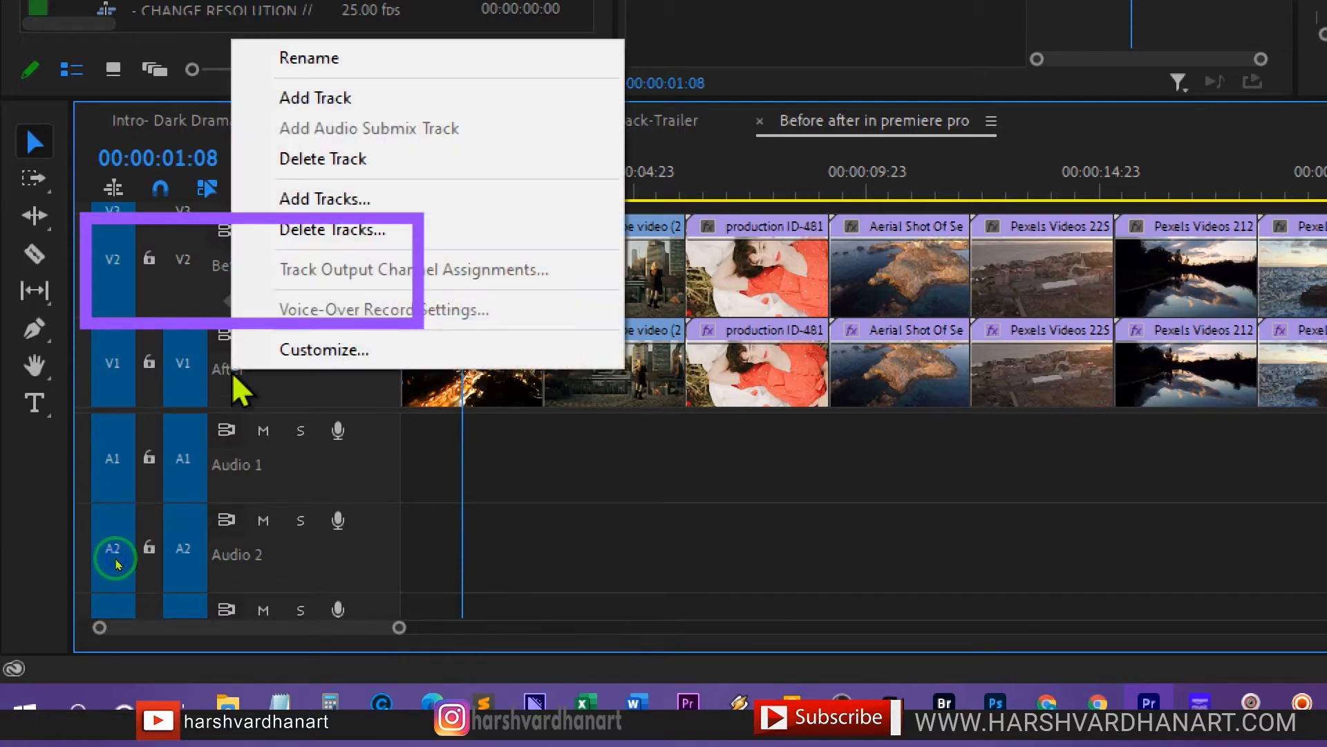
{"action": "left_click", "coordinate": [325, 59]}
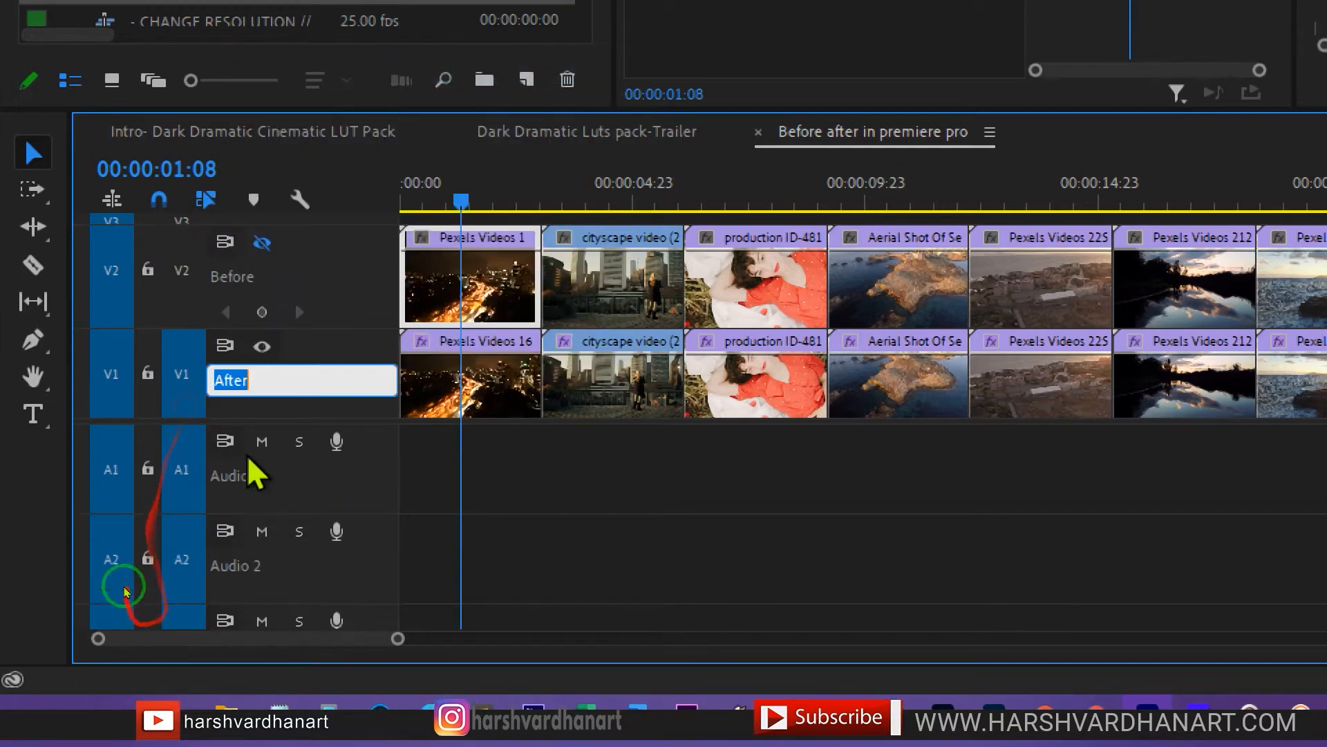
{"action": "left_click", "coordinate": [222, 280]}
{"action": "left_click_drag", "start_coordinate": [512, 418], "coordinate": [497, 403]}
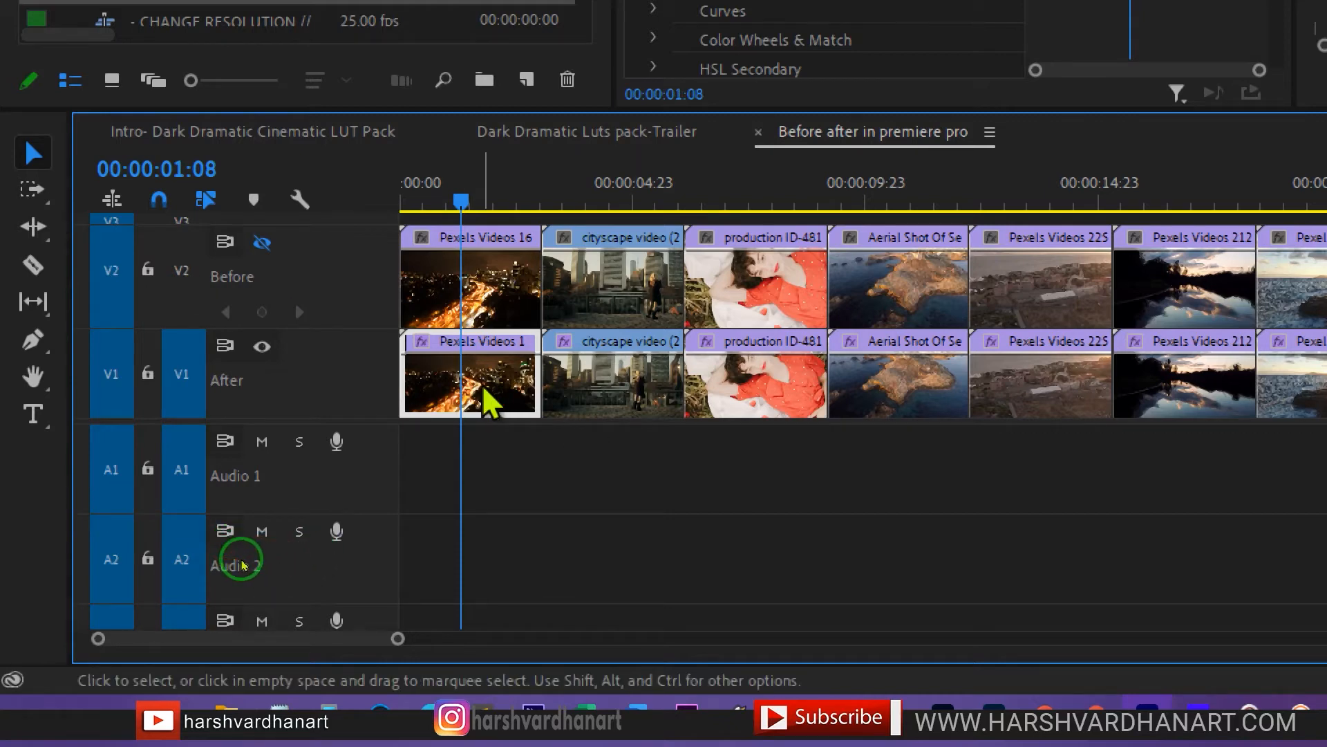
Select the first clip on the Before track, make that track visible and scrub through the clip to preview it
{"action": "left_click", "coordinate": [506, 275]}
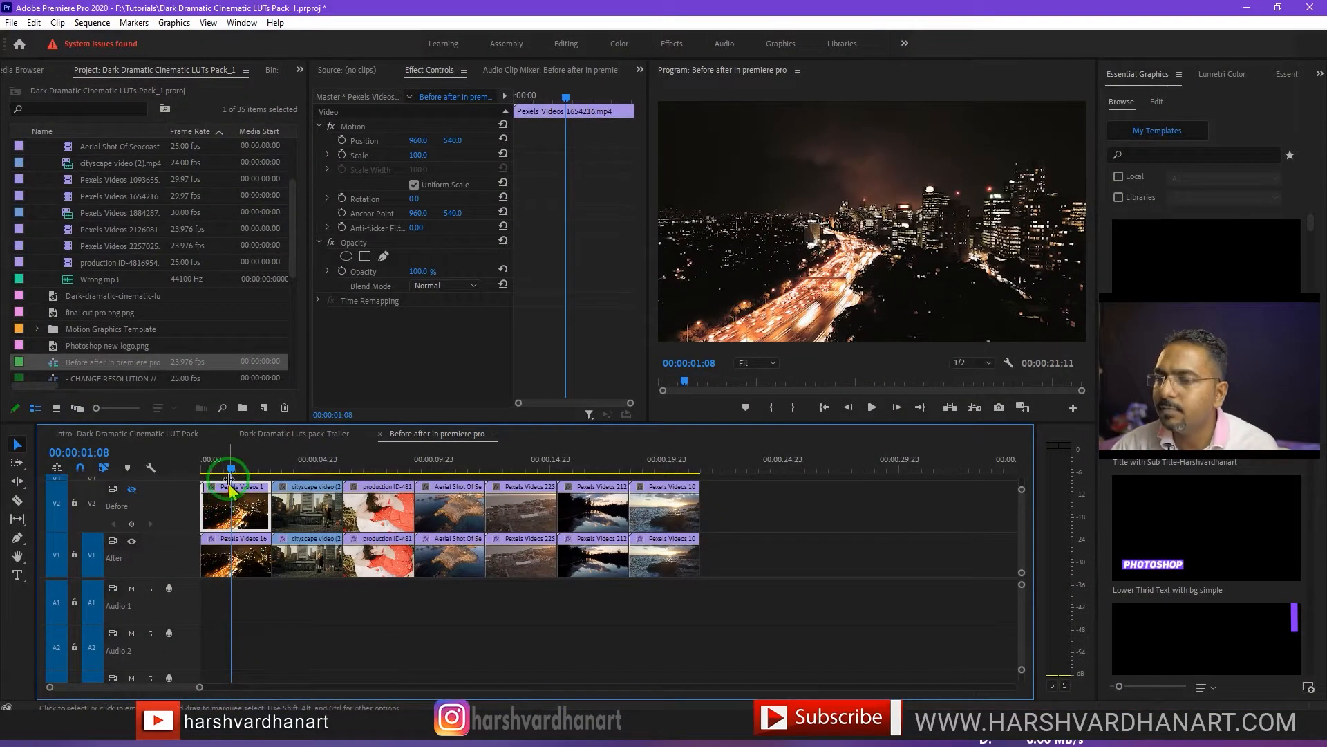
{"action": "left_click", "coordinate": [460, 201]}
{"action": "left_click_drag", "start_coordinate": [230, 470], "coordinate": [214, 468]}
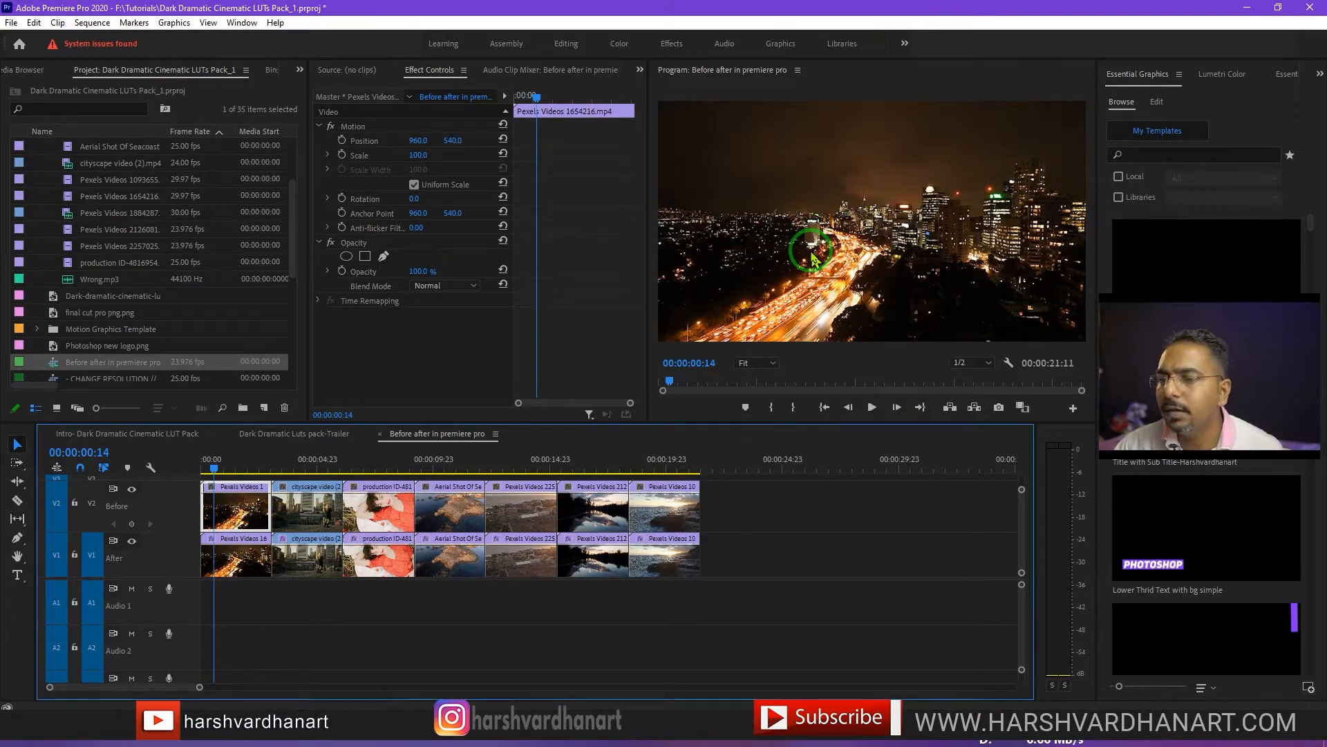
{"action": "left_click", "coordinate": [209, 470]}
{"action": "left_click_drag", "start_coordinate": [209, 469], "coordinate": [235, 495]}
{"action": "left_click", "coordinate": [238, 512]}
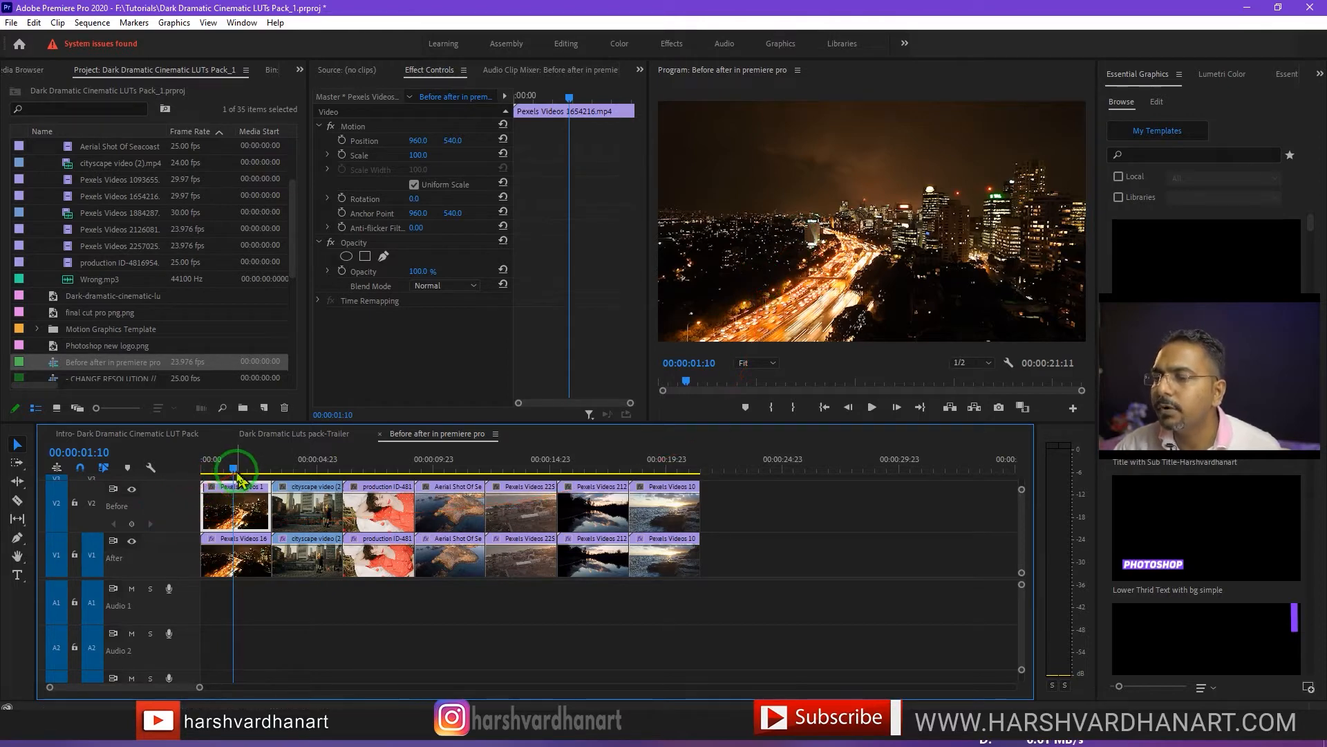
Return the playhead to 00:00:00:00, find the Linear Wipe video effect and apply it to the first clip on the Before track
{"action": "left_click", "coordinate": [205, 470]}
{"action": "left_click", "coordinate": [201, 471]}
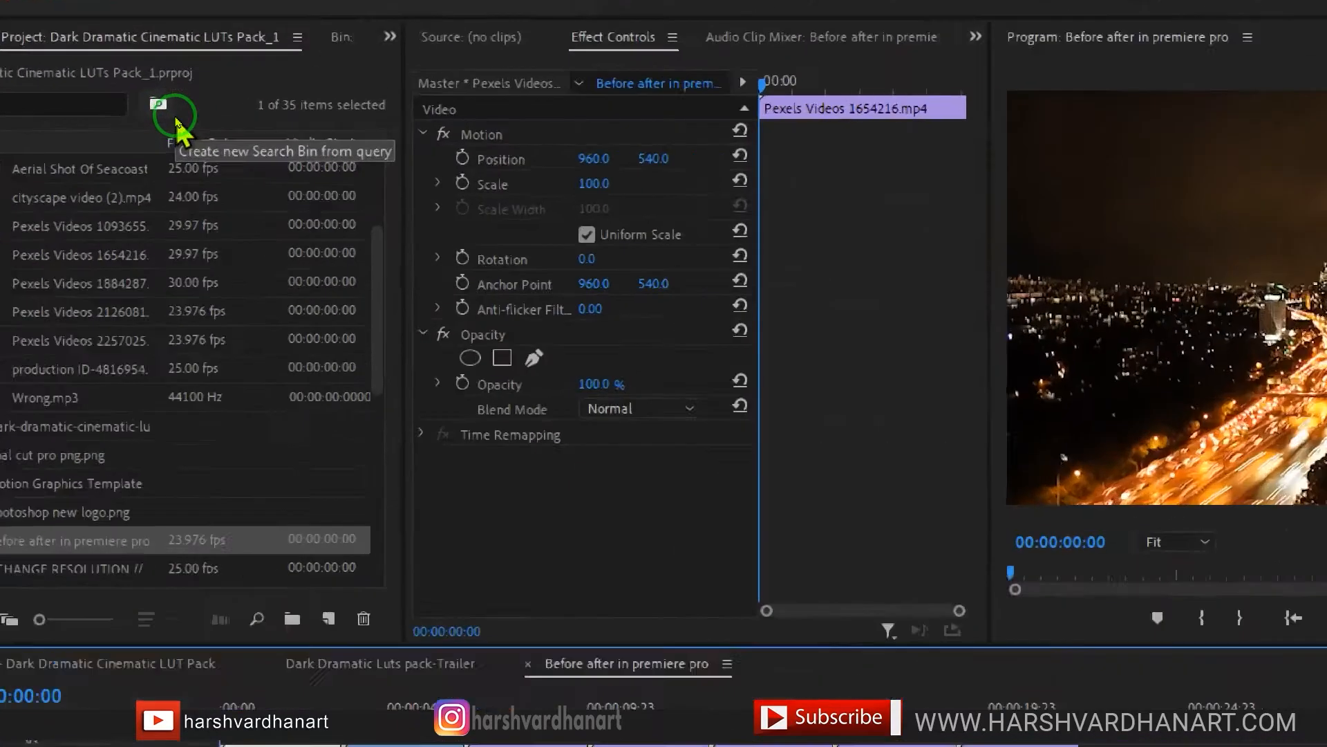
{"action": "left_click", "coordinate": [299, 70]}
{"action": "left_click", "coordinate": [321, 88]}
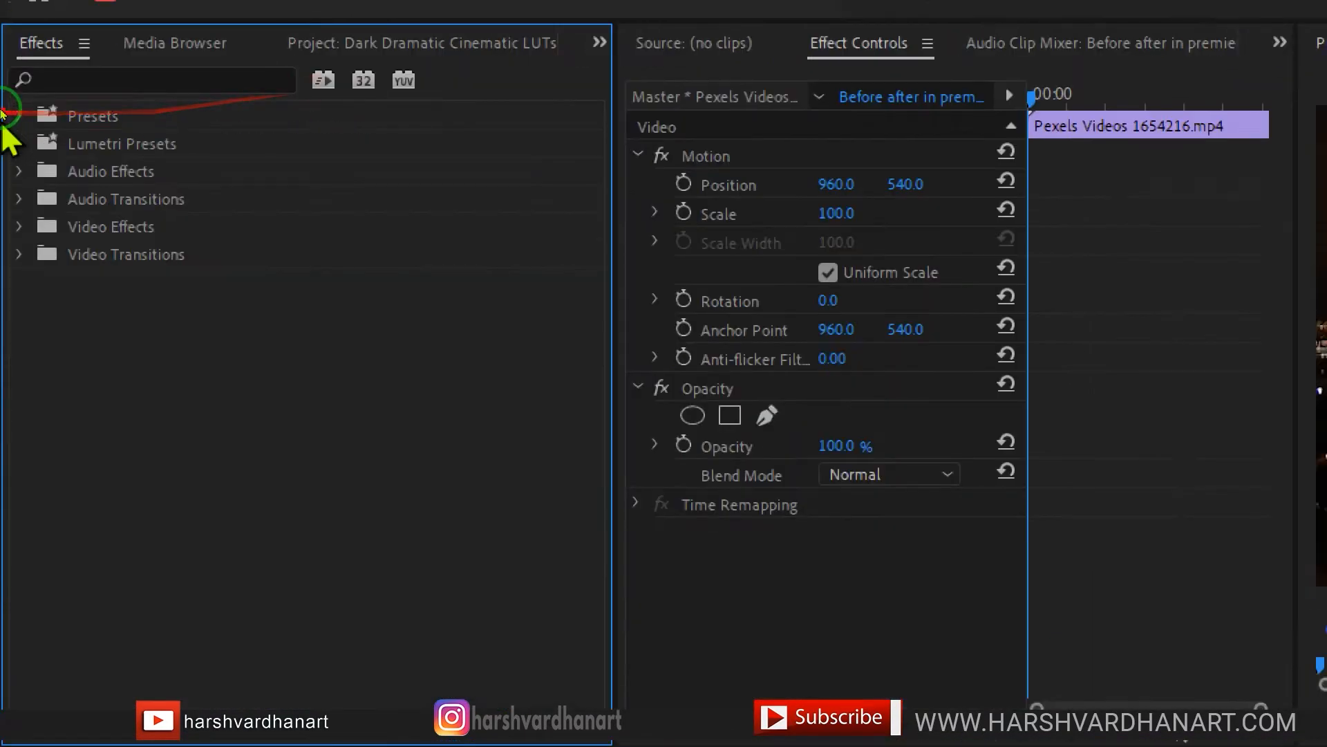
{"action": "left_click", "coordinate": [83, 82]}
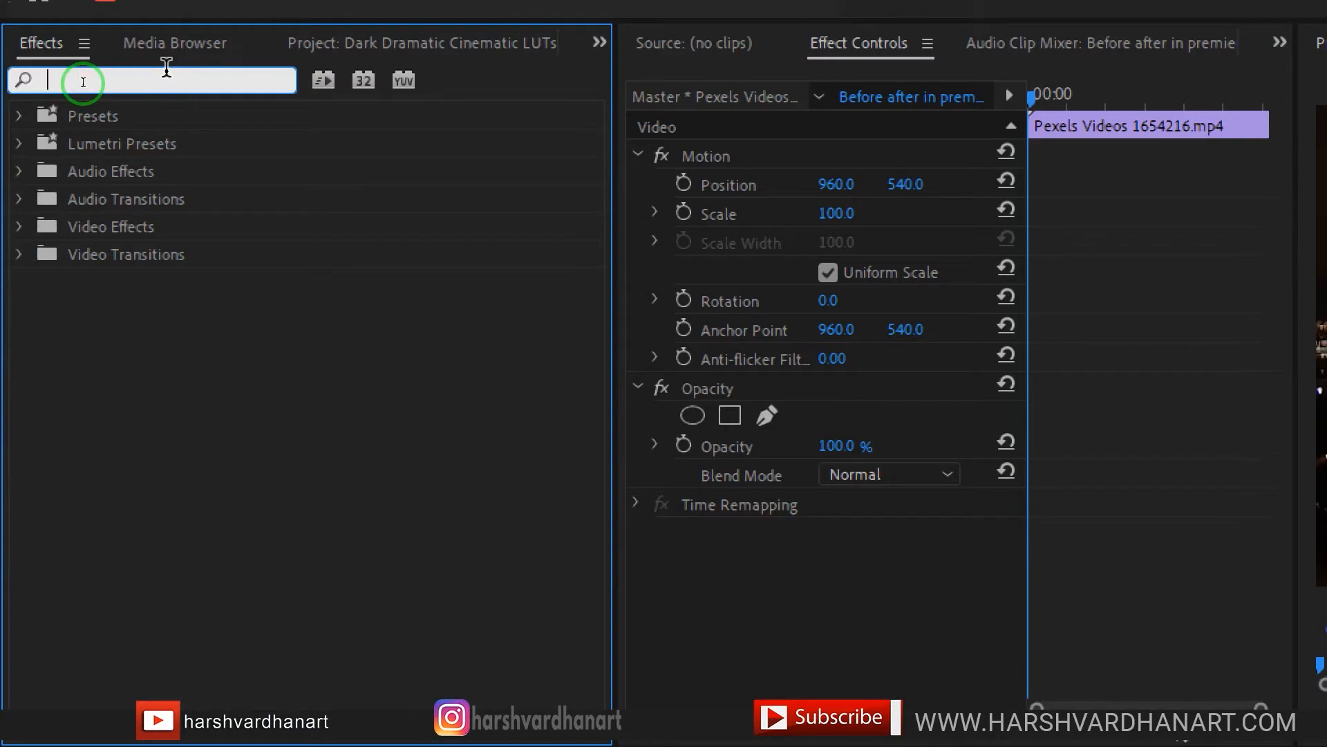
{"action": "type", "text": "line"}
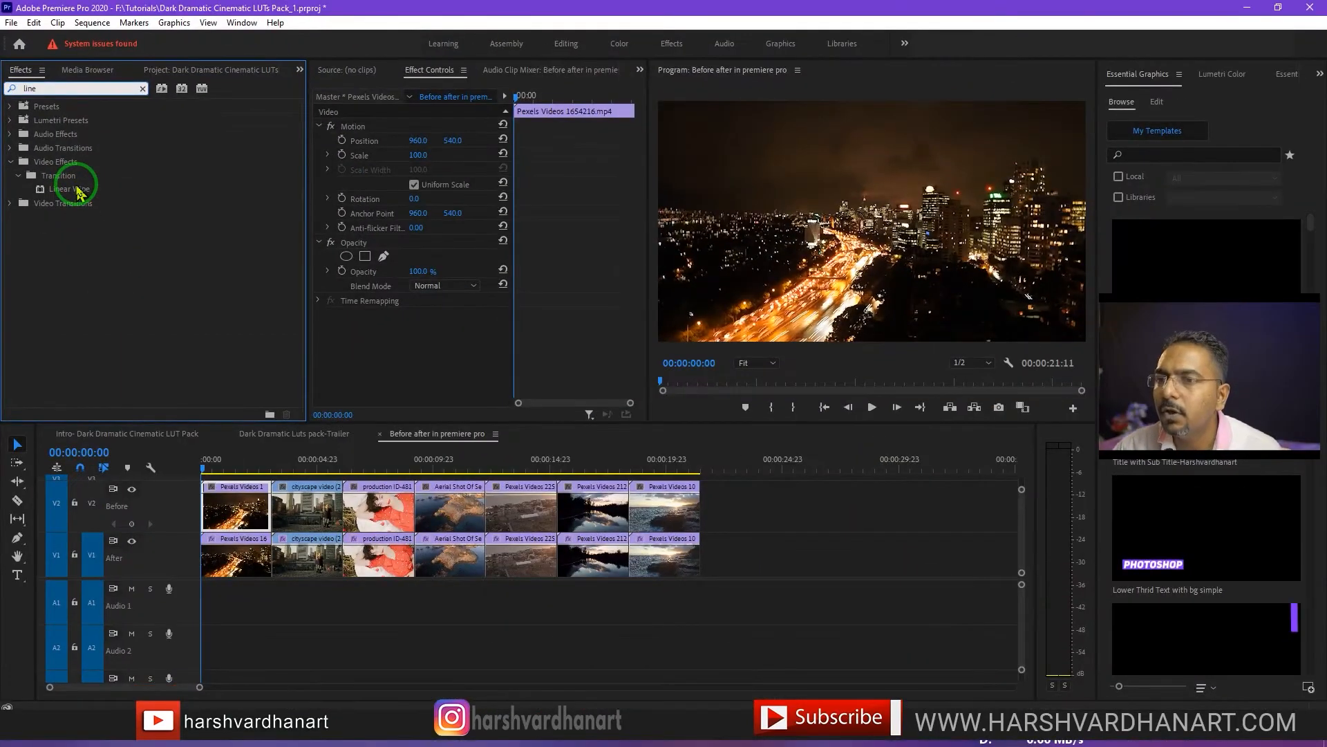
{"action": "left_click", "coordinate": [79, 190]}
{"action": "left_click_drag", "start_coordinate": [80, 196], "coordinate": [211, 501]}
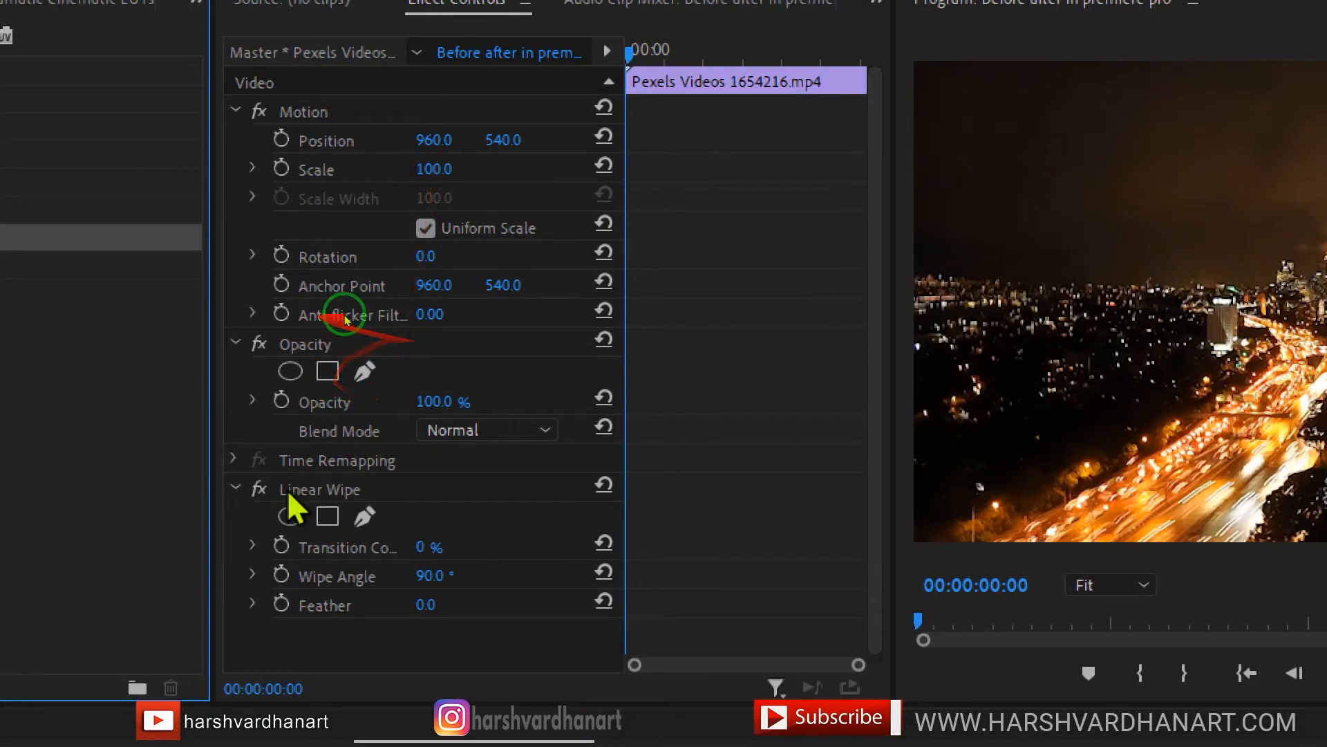
Try out the Linear Wipe by raising its Transition Completion to 99% and returning it to 0%
{"action": "left_click", "coordinate": [276, 561]}
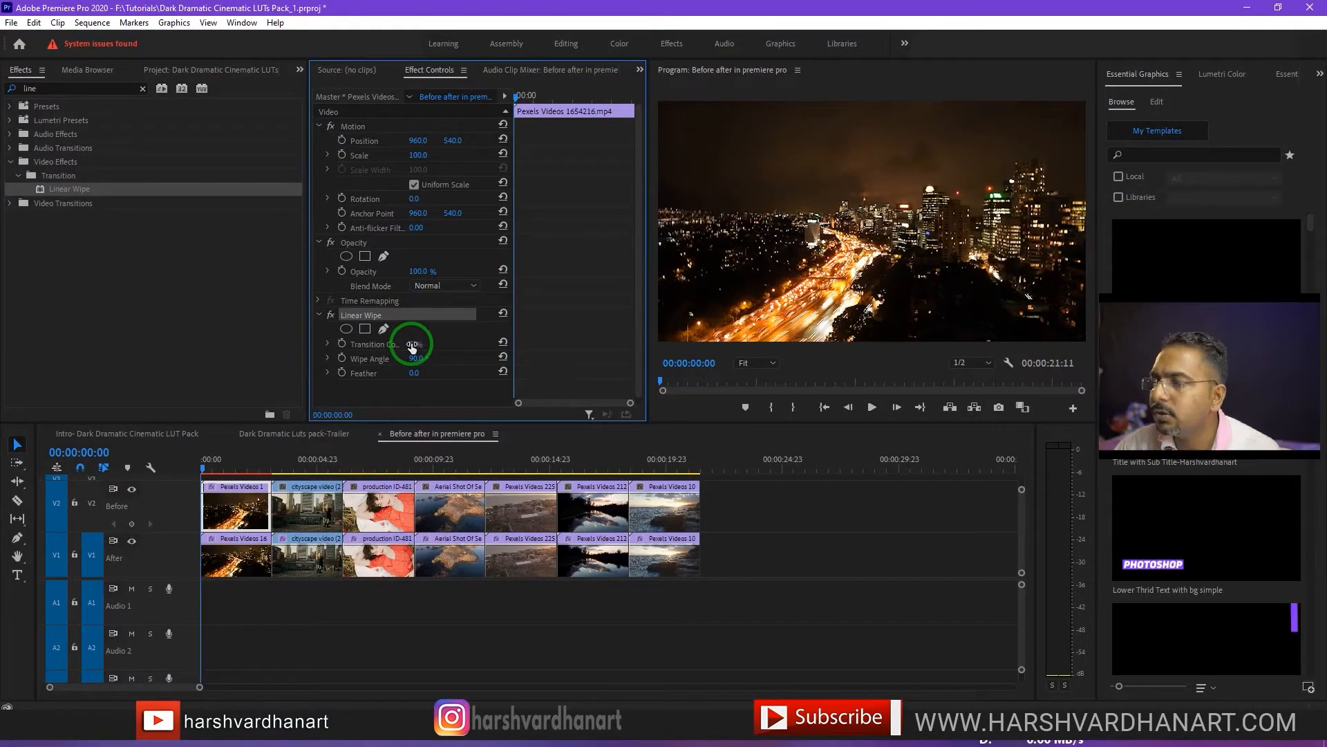
{"action": "left_click_drag", "start_coordinate": [411, 343], "coordinate": [517, 348]}
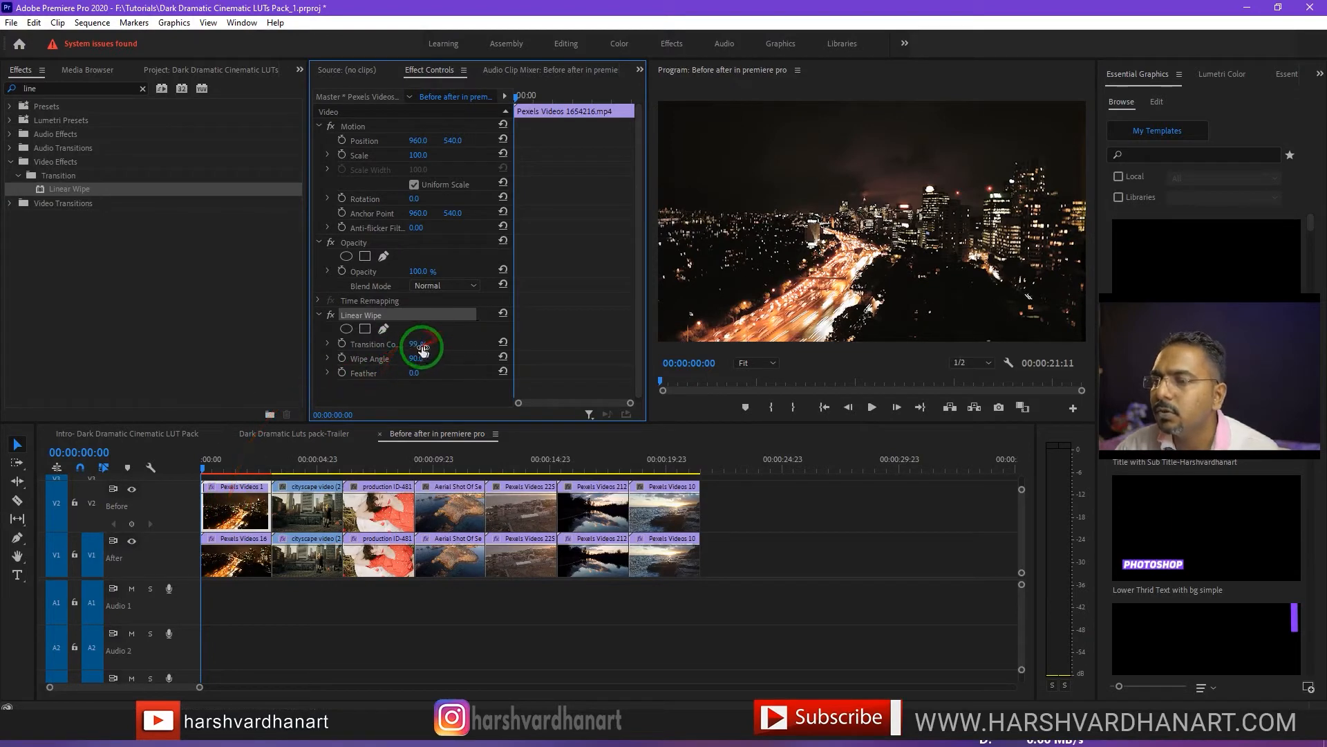
{"action": "left_click_drag", "start_coordinate": [419, 349], "coordinate": [308, 341]}
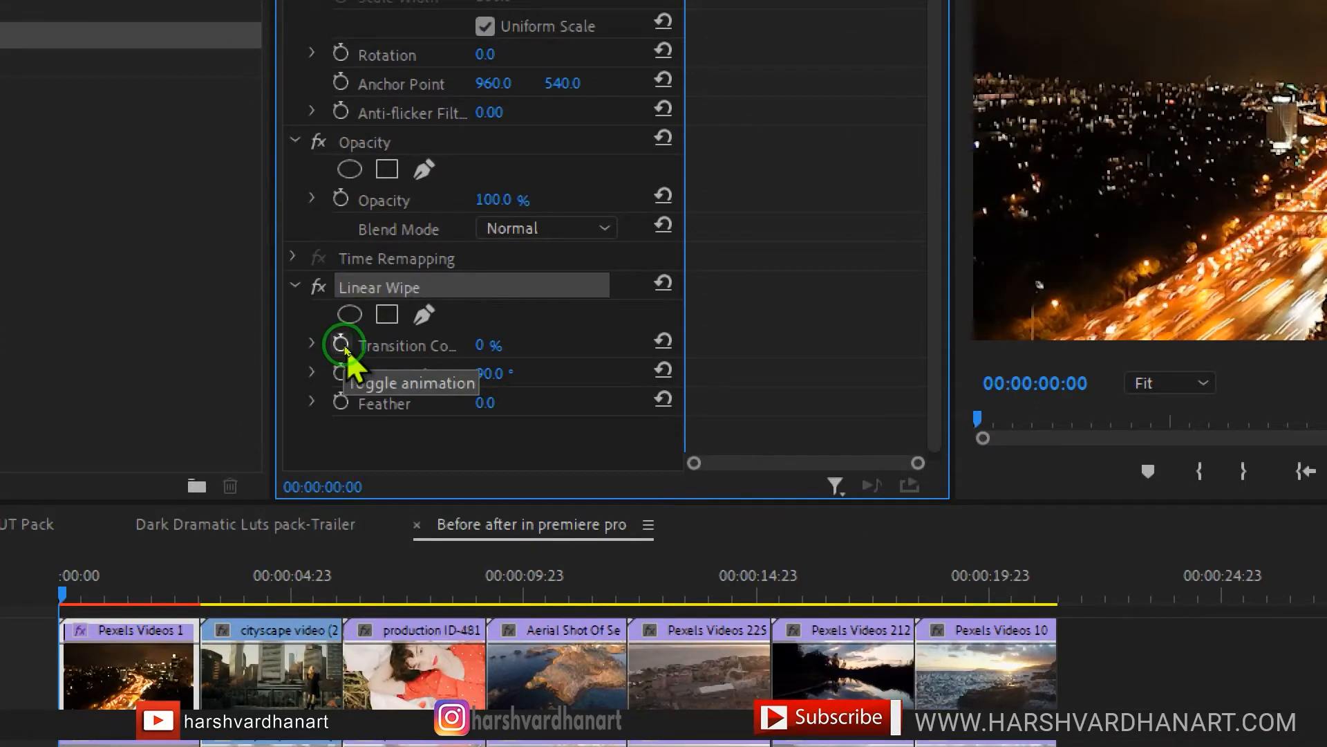
Keyframe the Linear Wipe's Transition Completion at 0% at the clip's start and 99% at 00:00:01:13
{"action": "left_click", "coordinate": [341, 345]}
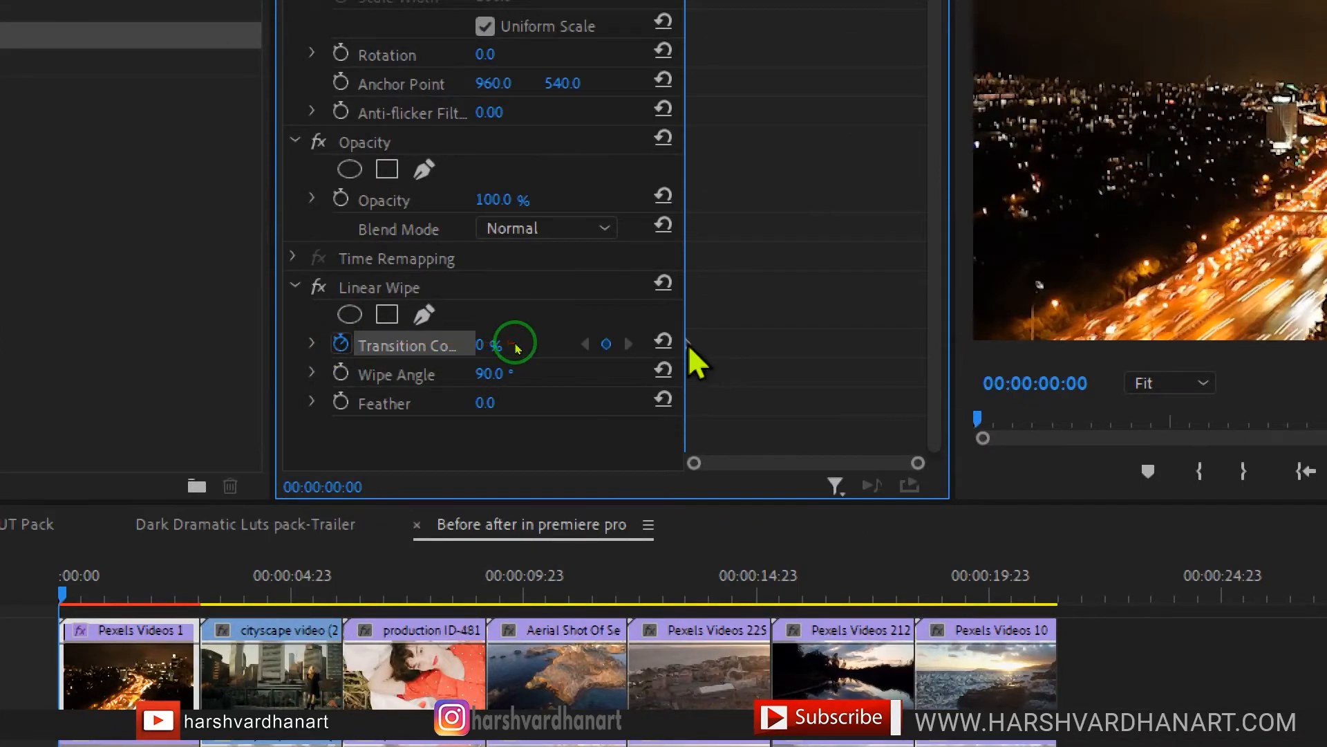
{"action": "left_click_drag", "start_coordinate": [698, 345], "coordinate": [691, 345]}
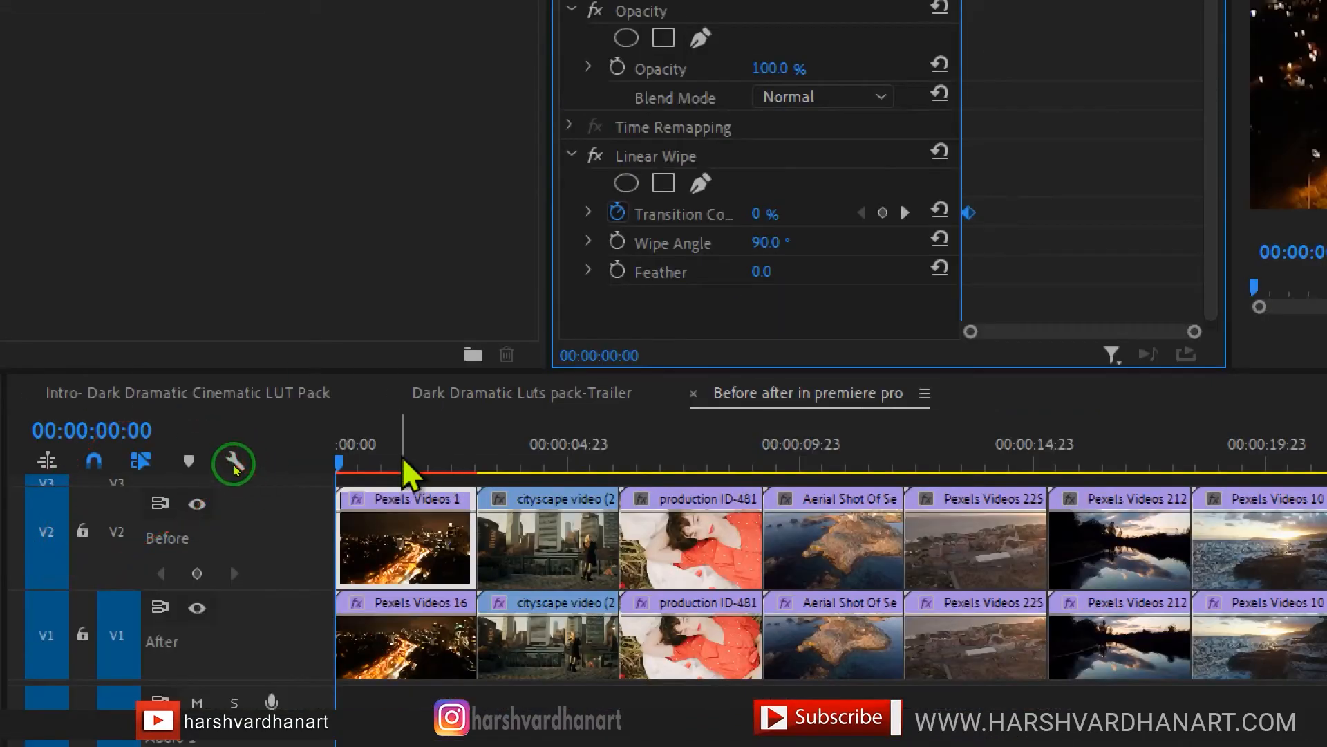
{"action": "left_click", "coordinate": [140, 606]}
{"action": "left_click_drag", "start_coordinate": [404, 457], "coordinate": [410, 458]}
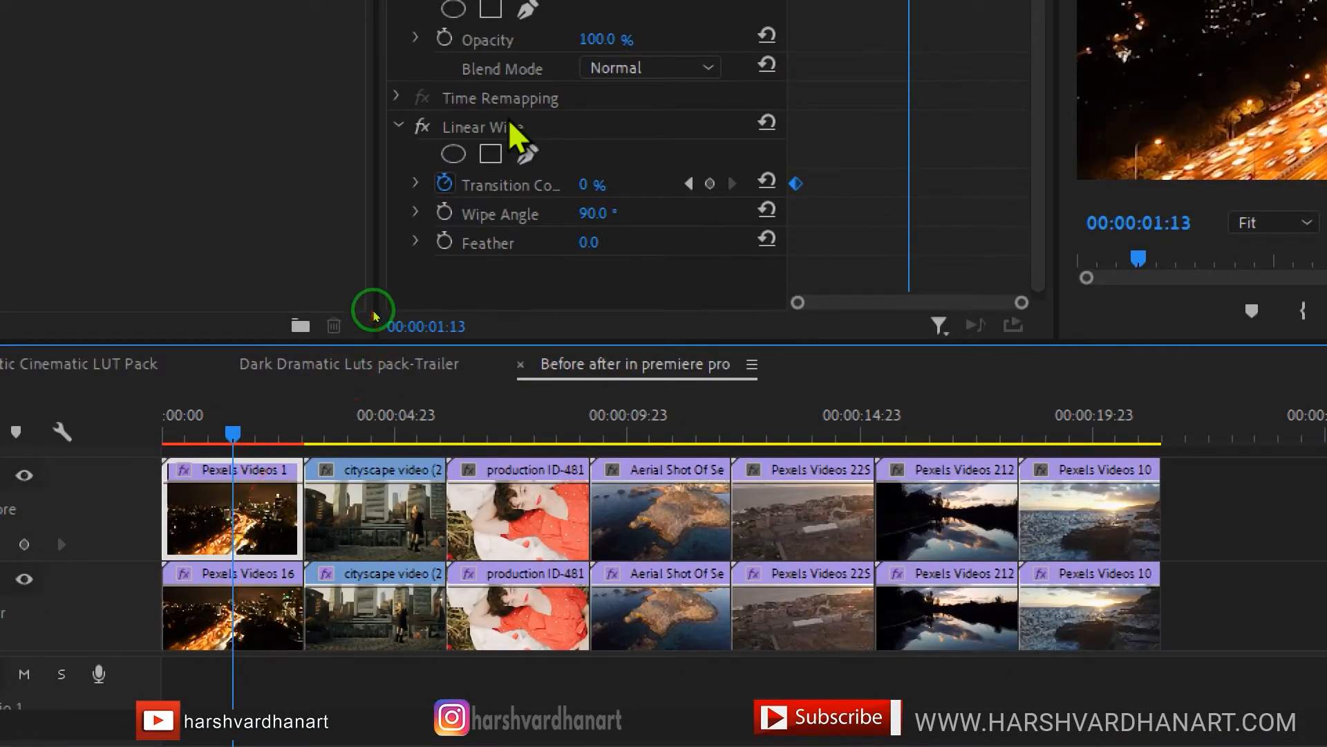
{"action": "left_click", "coordinate": [546, 188]}
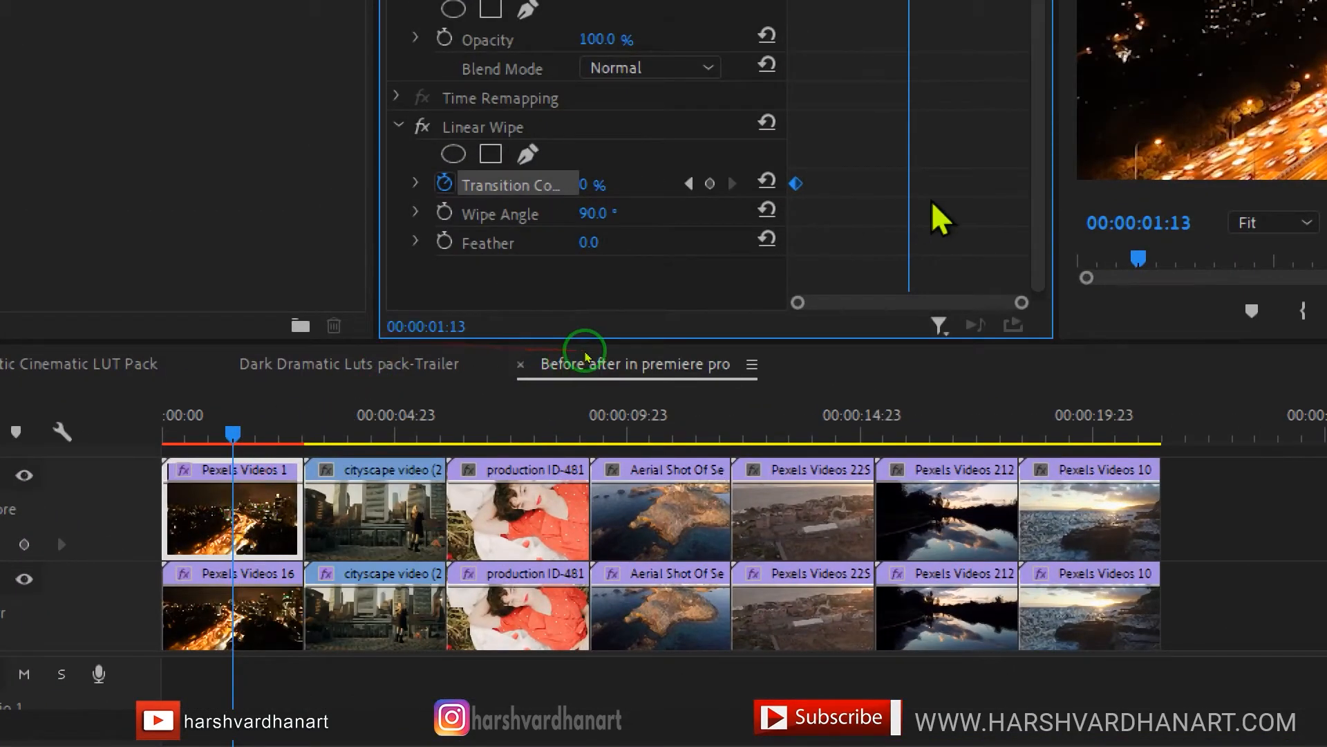
{"action": "left_click_drag", "start_coordinate": [595, 187], "coordinate": [624, 185]}
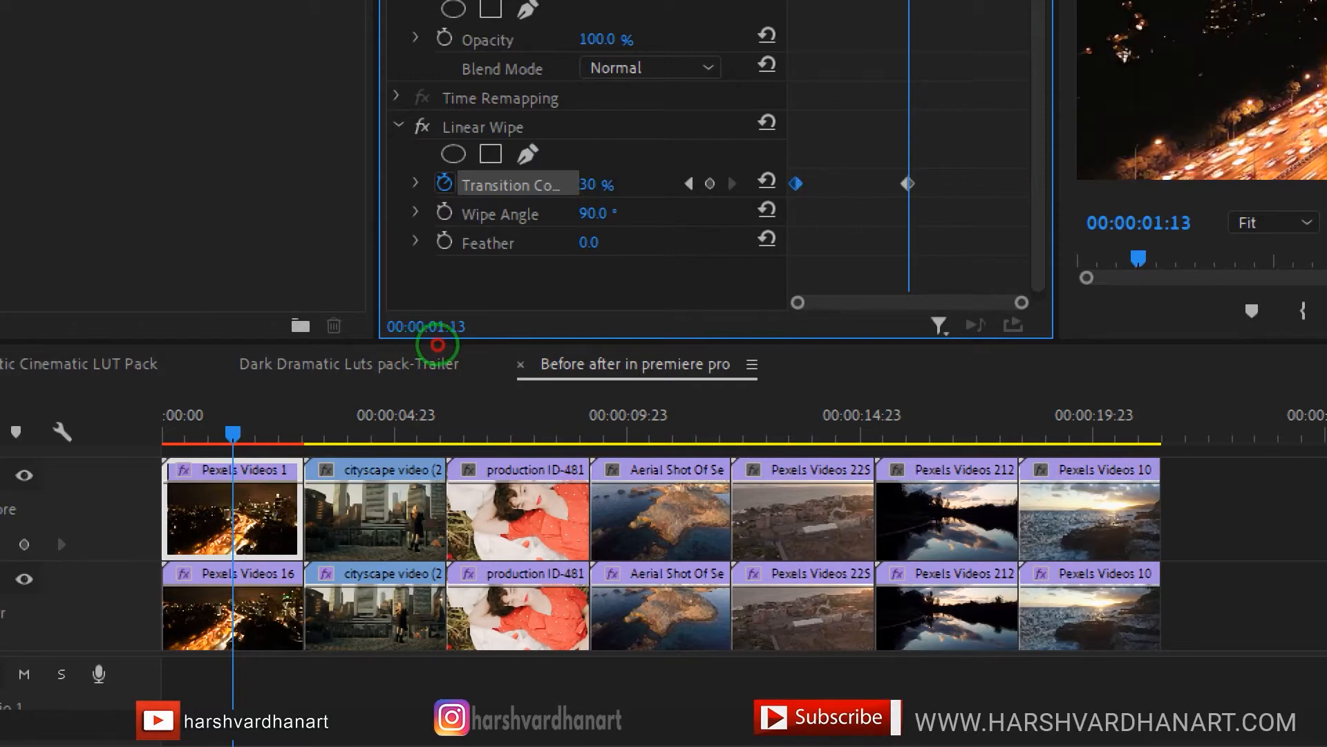
{"action": "left_click_drag", "start_coordinate": [465, 345], "coordinate": [516, 342]}
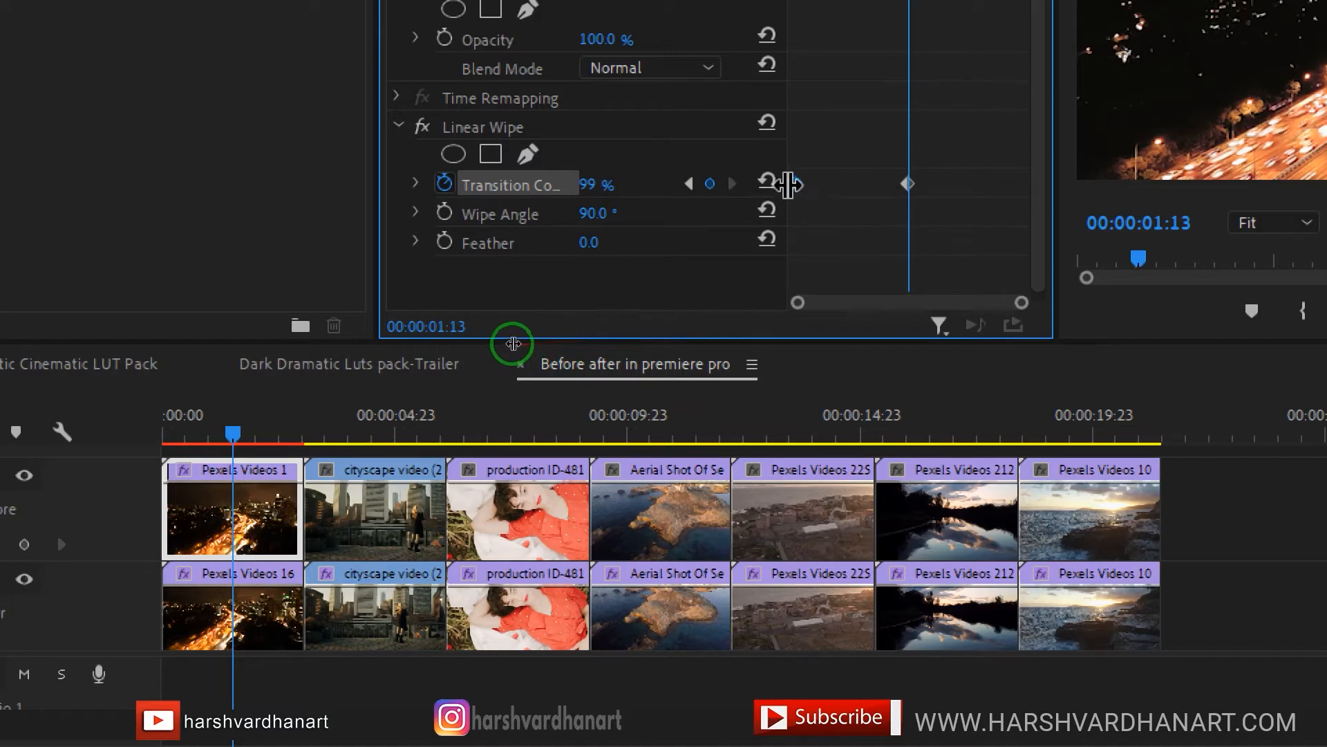
Apply Ease In to the first Transition Completion keyframe and Ease Out to the second, and check the resulting value graph
{"action": "right_click", "coordinate": [795, 184]}
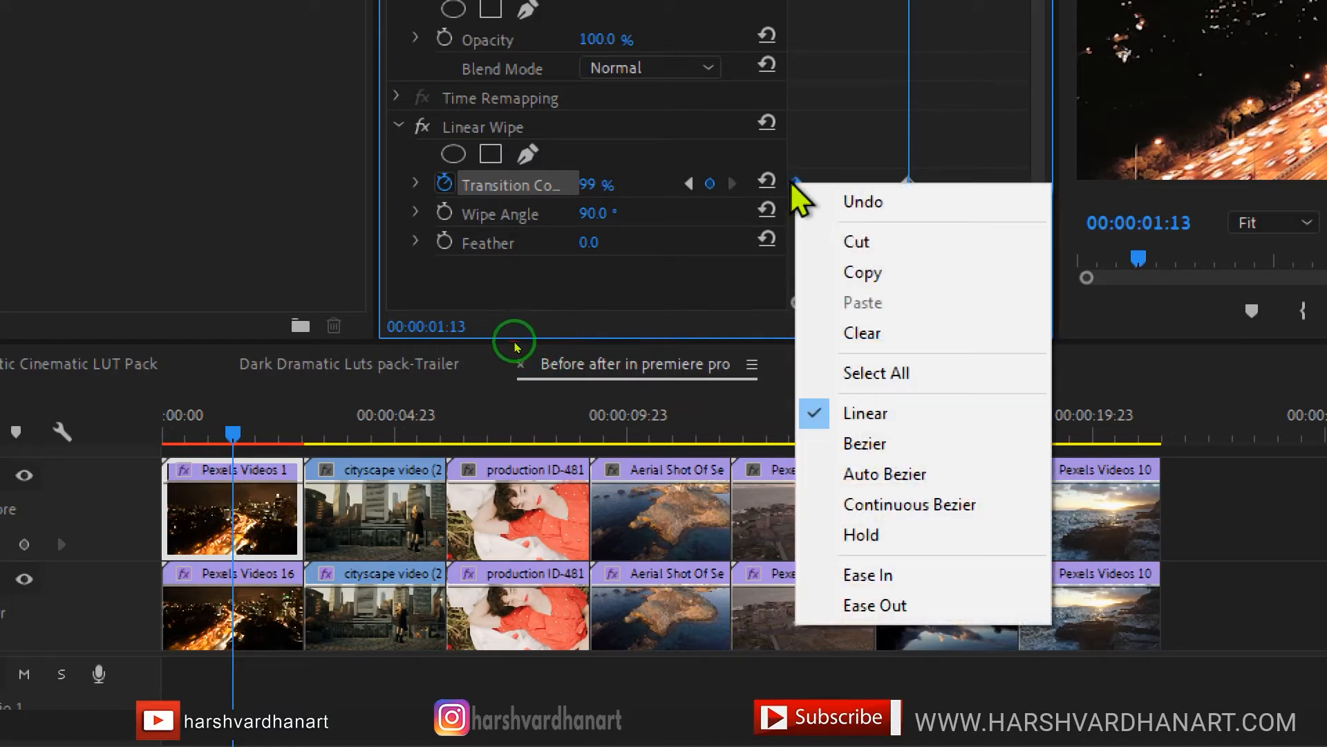
{"action": "left_click", "coordinate": [874, 575]}
{"action": "left_click", "coordinate": [911, 181]}
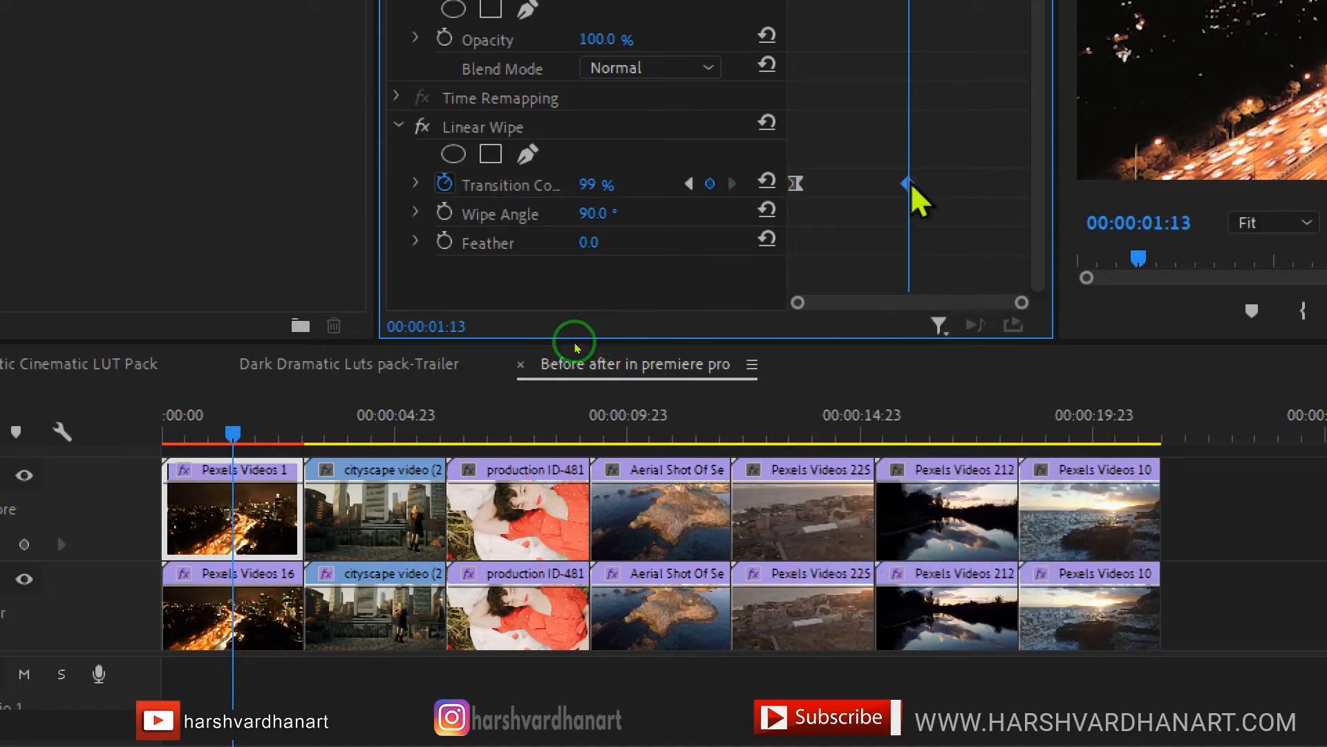
{"action": "right_click", "coordinate": [910, 181]}
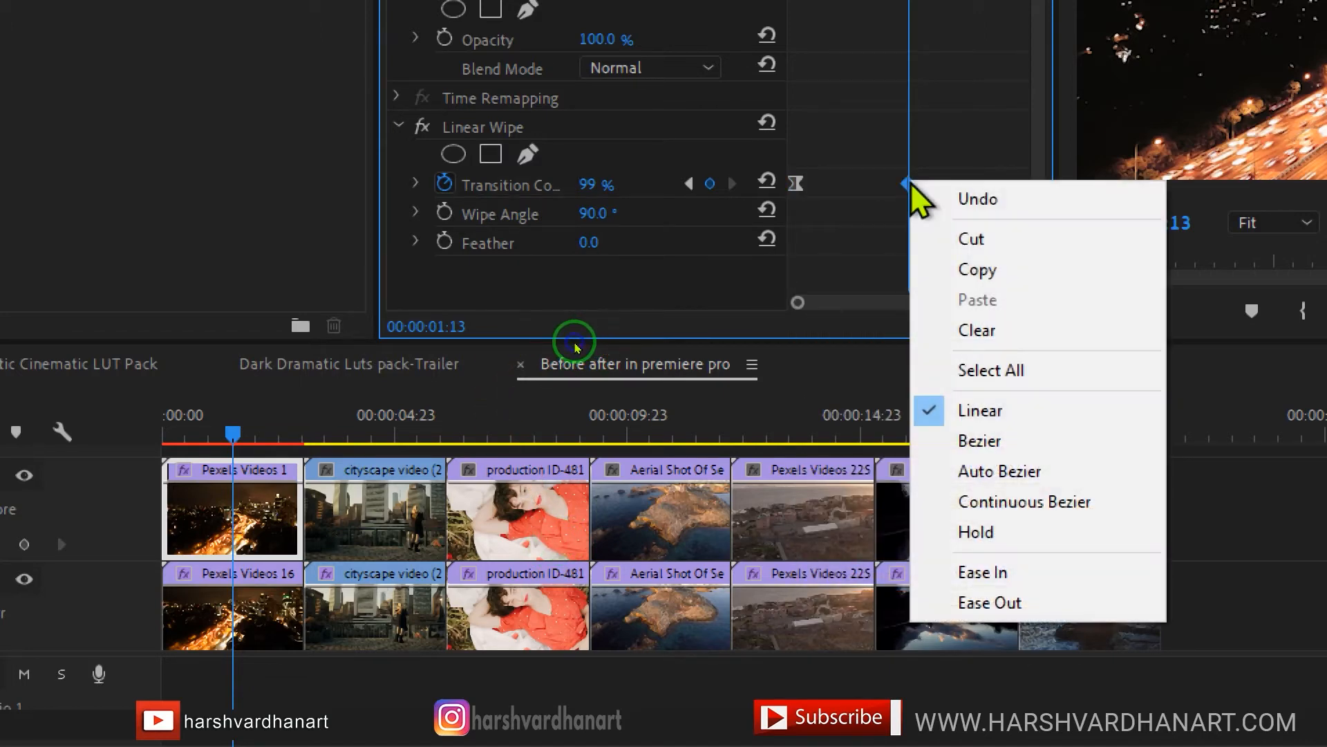
{"action": "left_click", "coordinate": [1008, 604]}
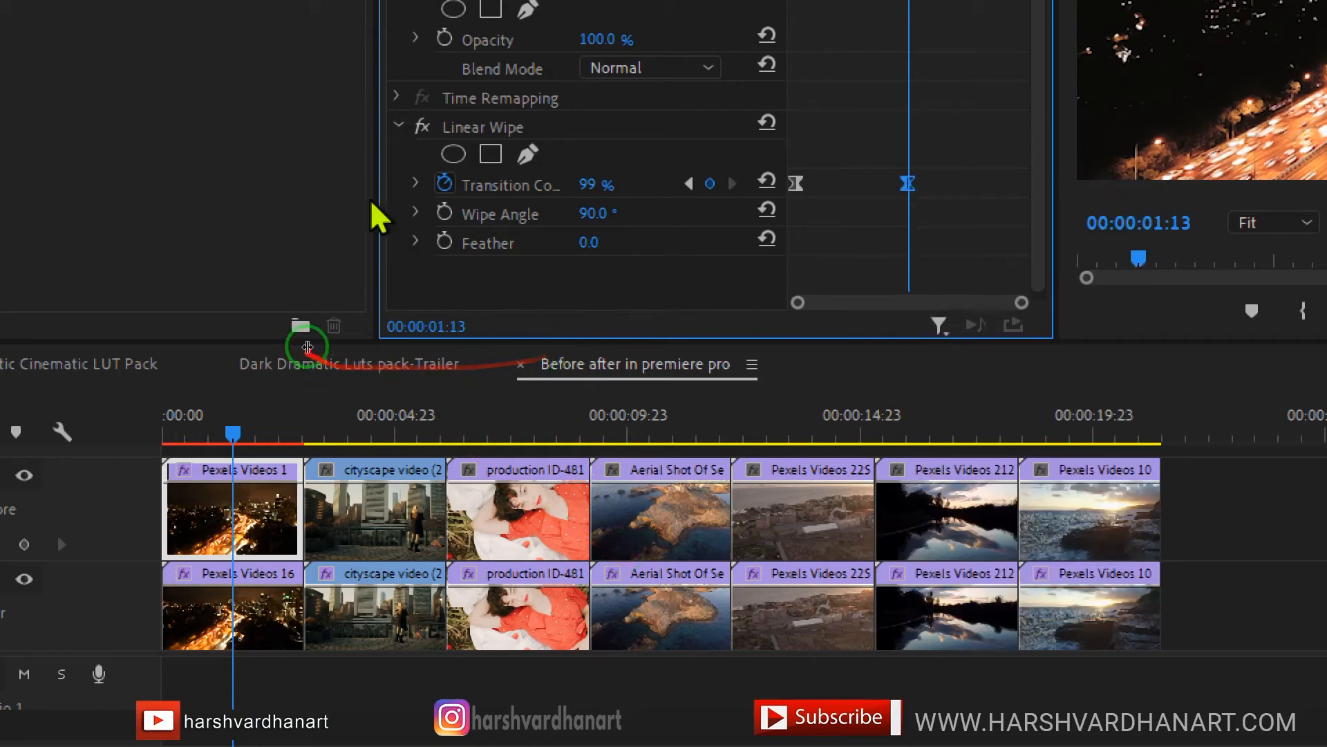
{"action": "left_click", "coordinate": [415, 184]}
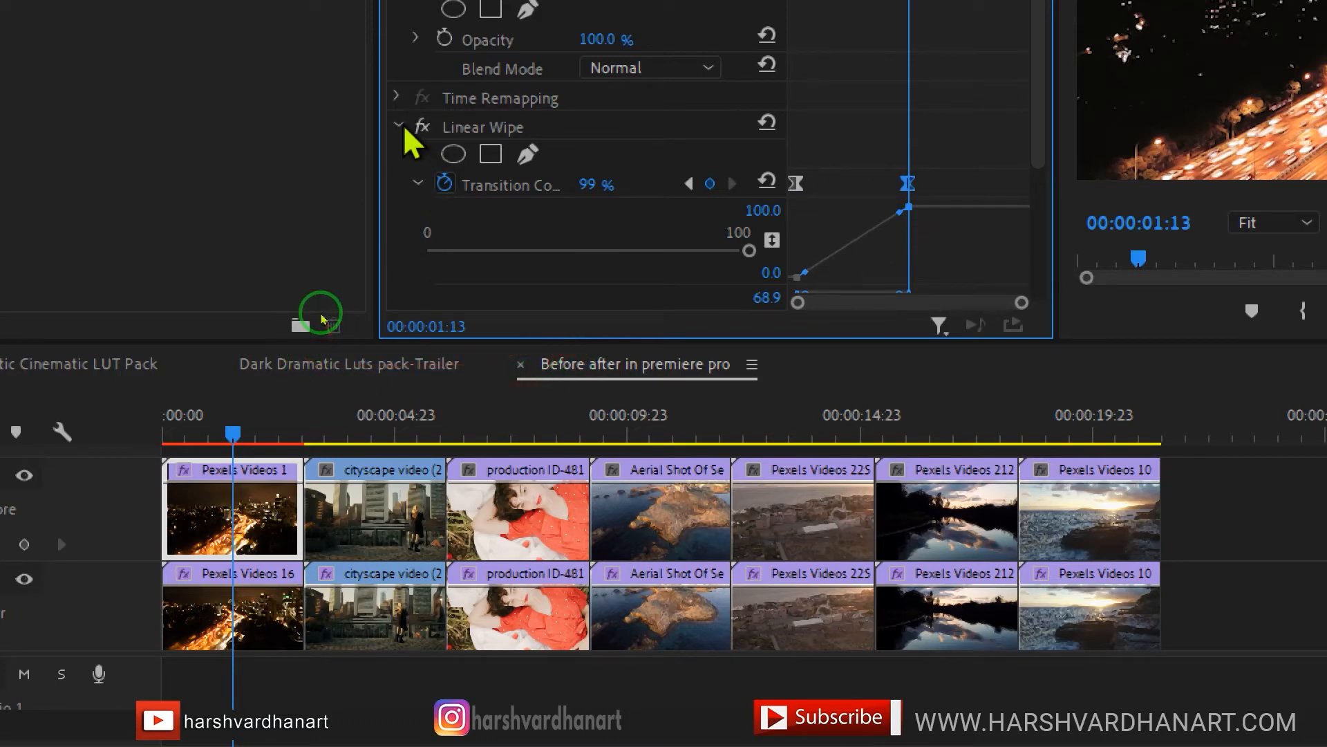
{"action": "left_click", "coordinate": [417, 182]}
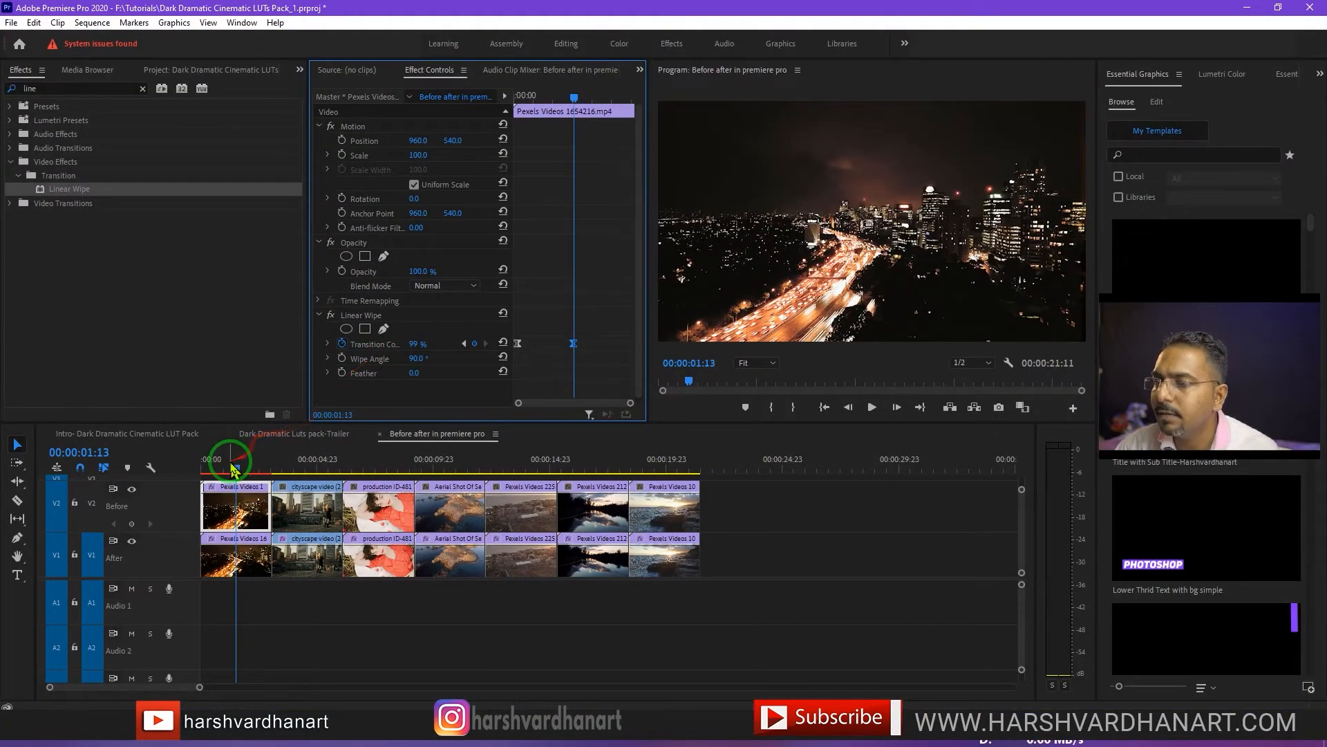
Play and scrub the first clip from its start to review the animated wipe between the before and after versions
{"action": "left_click_drag", "start_coordinate": [232, 466], "coordinate": [196, 476]}
{"action": "key", "text": "space"}
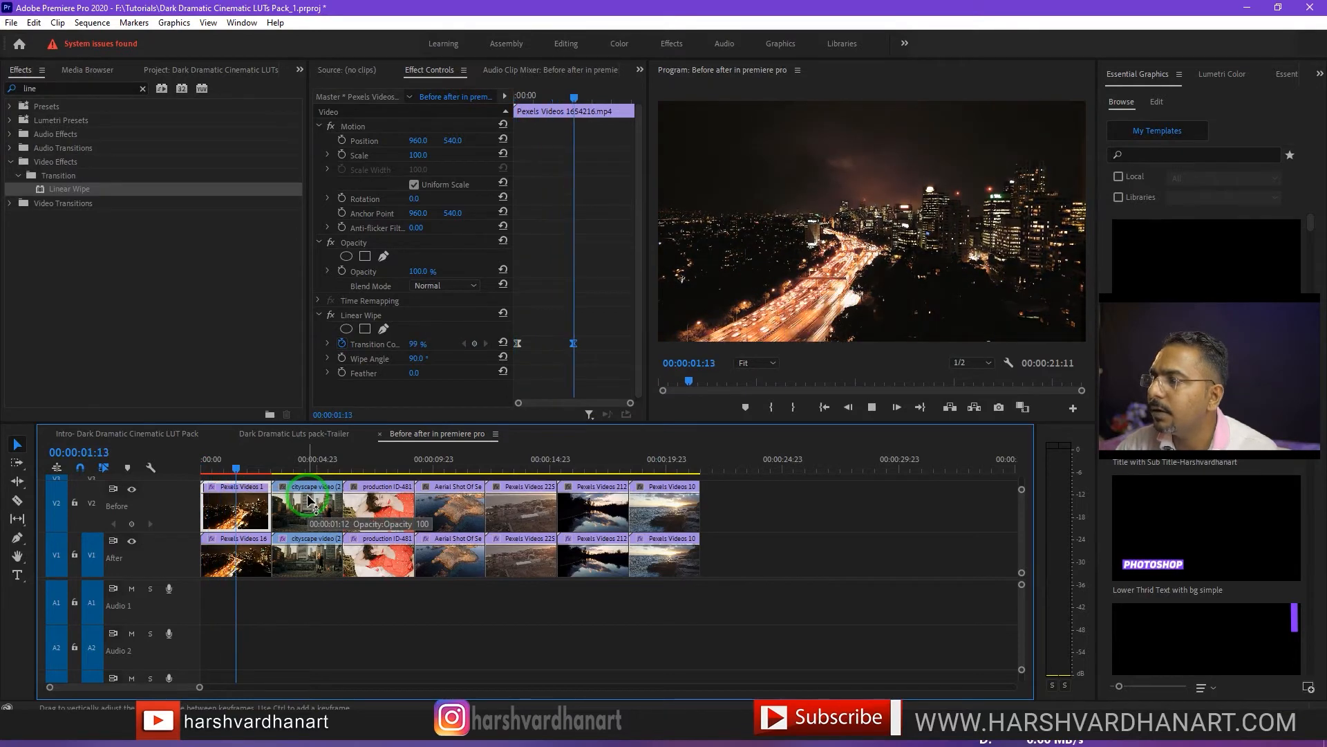
{"action": "key", "text": "space"}
{"action": "left_click_drag", "start_coordinate": [243, 476], "coordinate": [184, 474]}
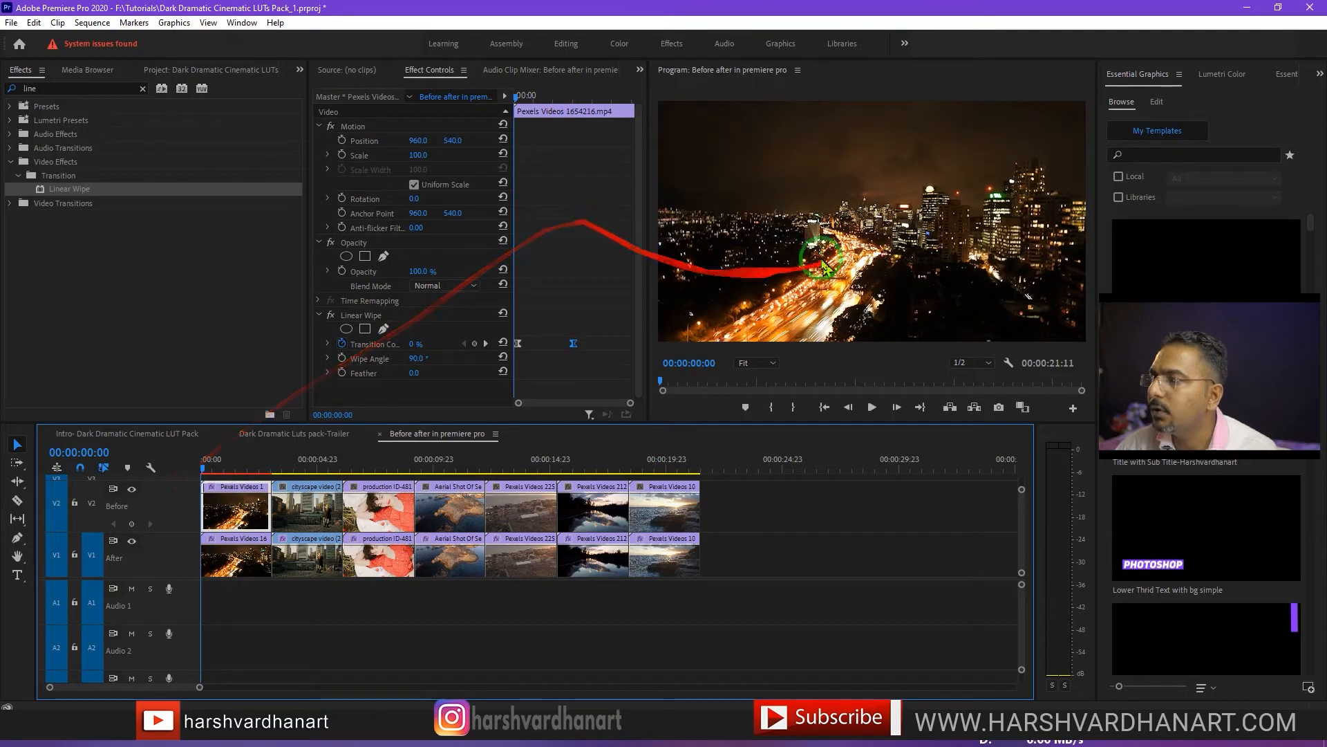
{"action": "key", "text": "space"}
{"action": "key", "text": "space"}
{"action": "key", "text": "space"}
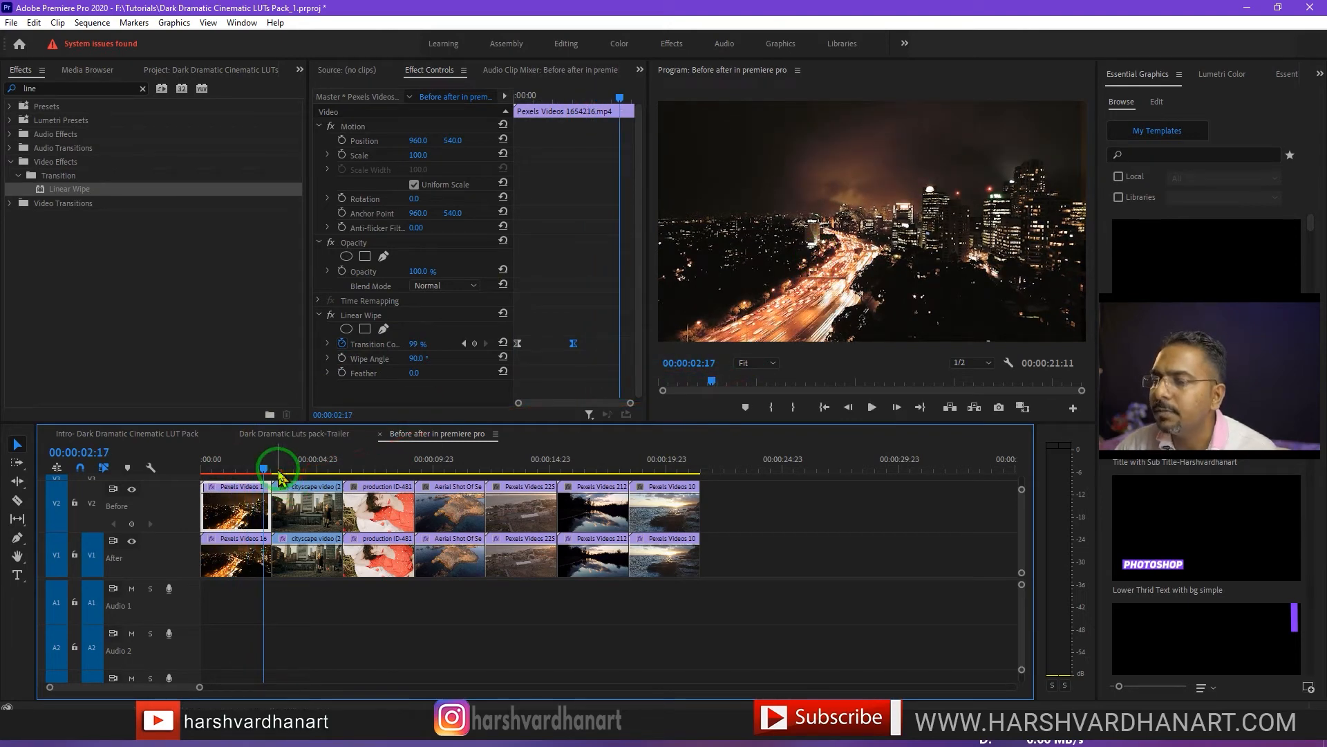
{"action": "left_click_drag", "start_coordinate": [283, 467], "coordinate": [232, 472]}
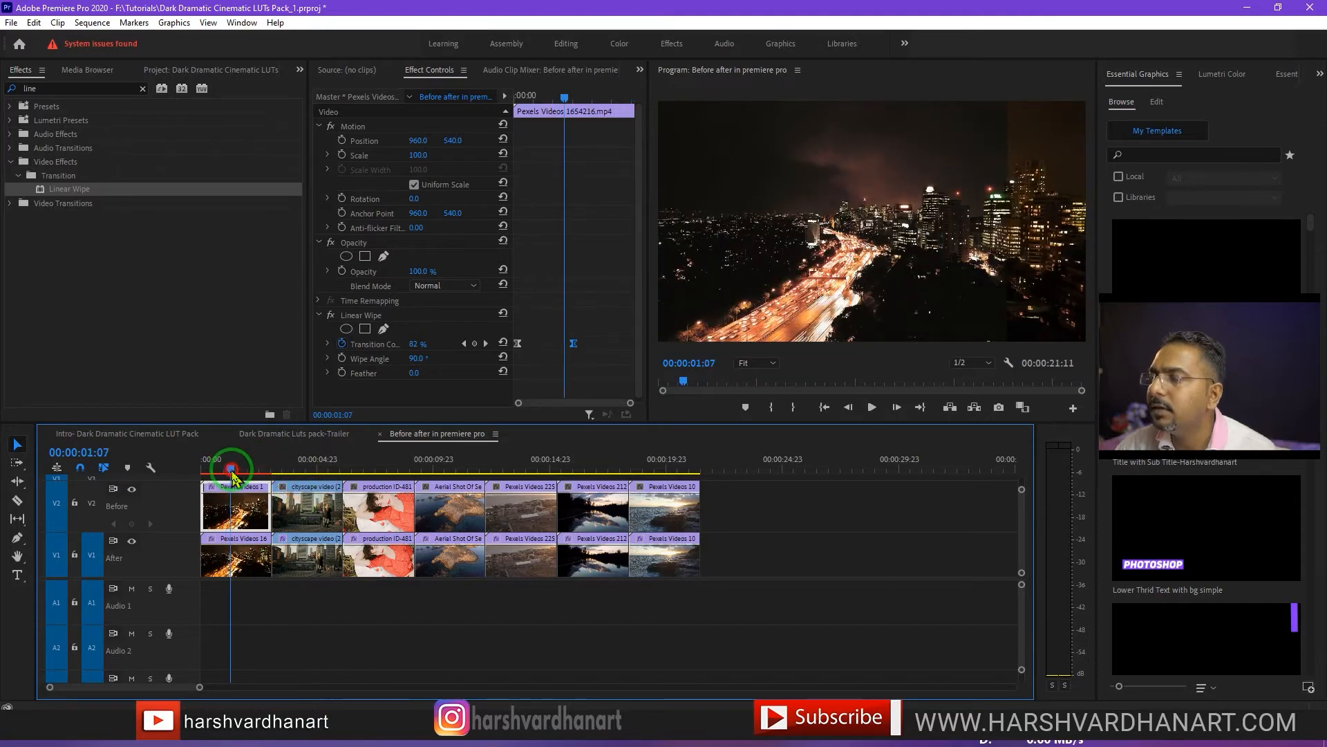
Copy the animated Linear Wipe from the first Before clip and paste it onto the Before track's cityscape clip, then check its start
{"action": "left_click", "coordinate": [247, 513]}
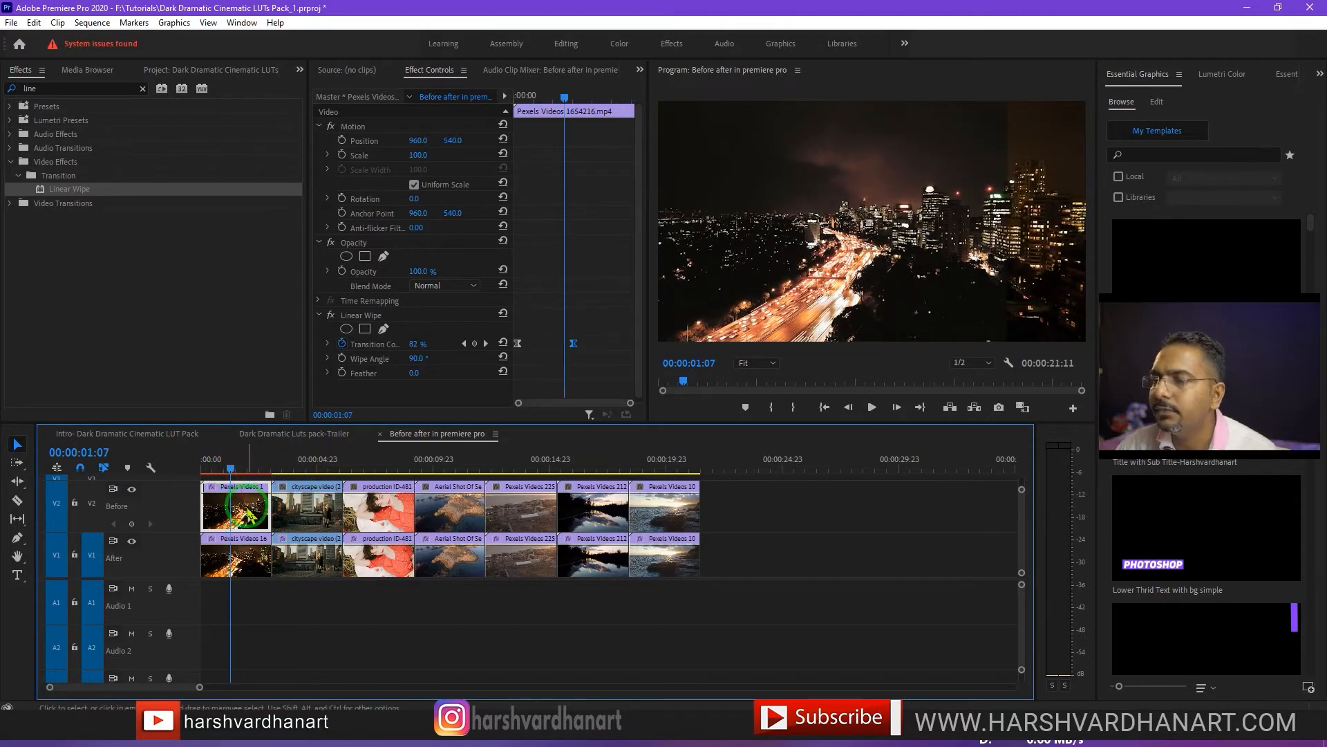
{"action": "right_click", "coordinate": [374, 318]}
{"action": "left_click", "coordinate": [406, 392]}
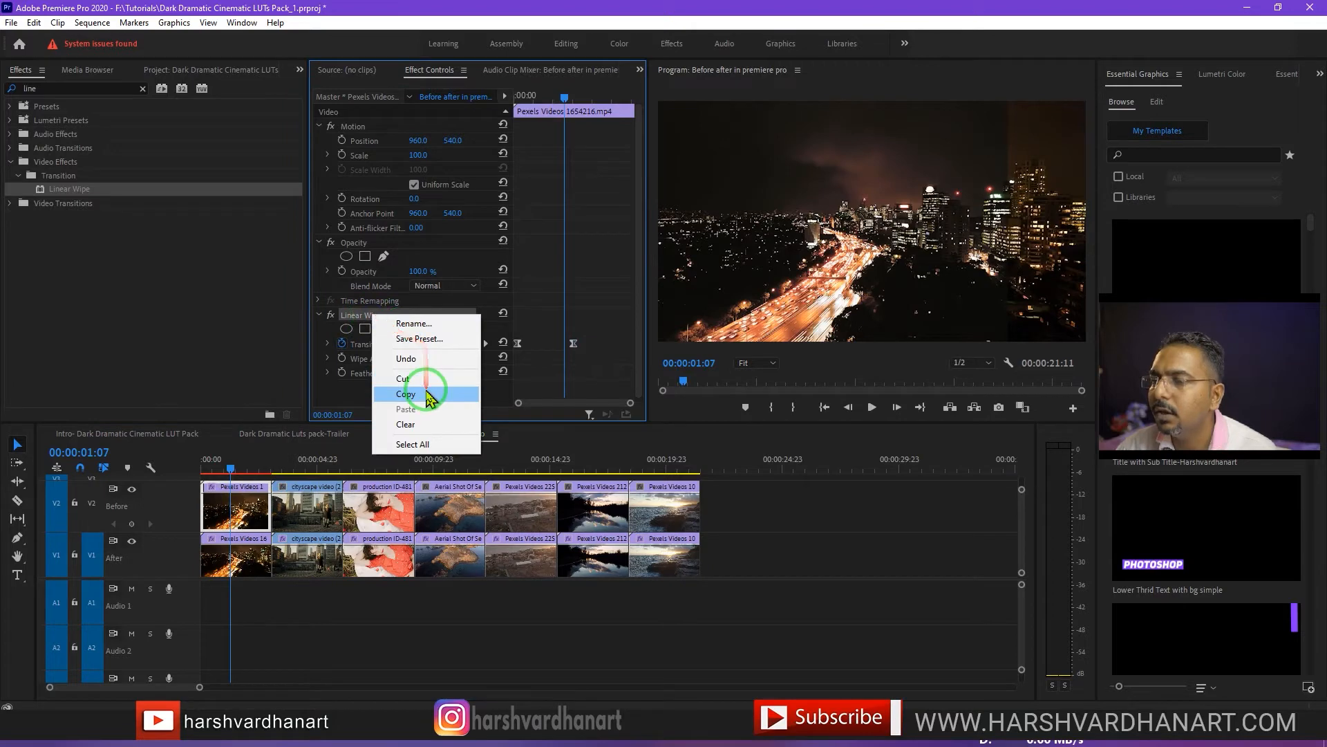
{"action": "left_click", "coordinate": [304, 468]}
{"action": "left_click", "coordinate": [312, 501]}
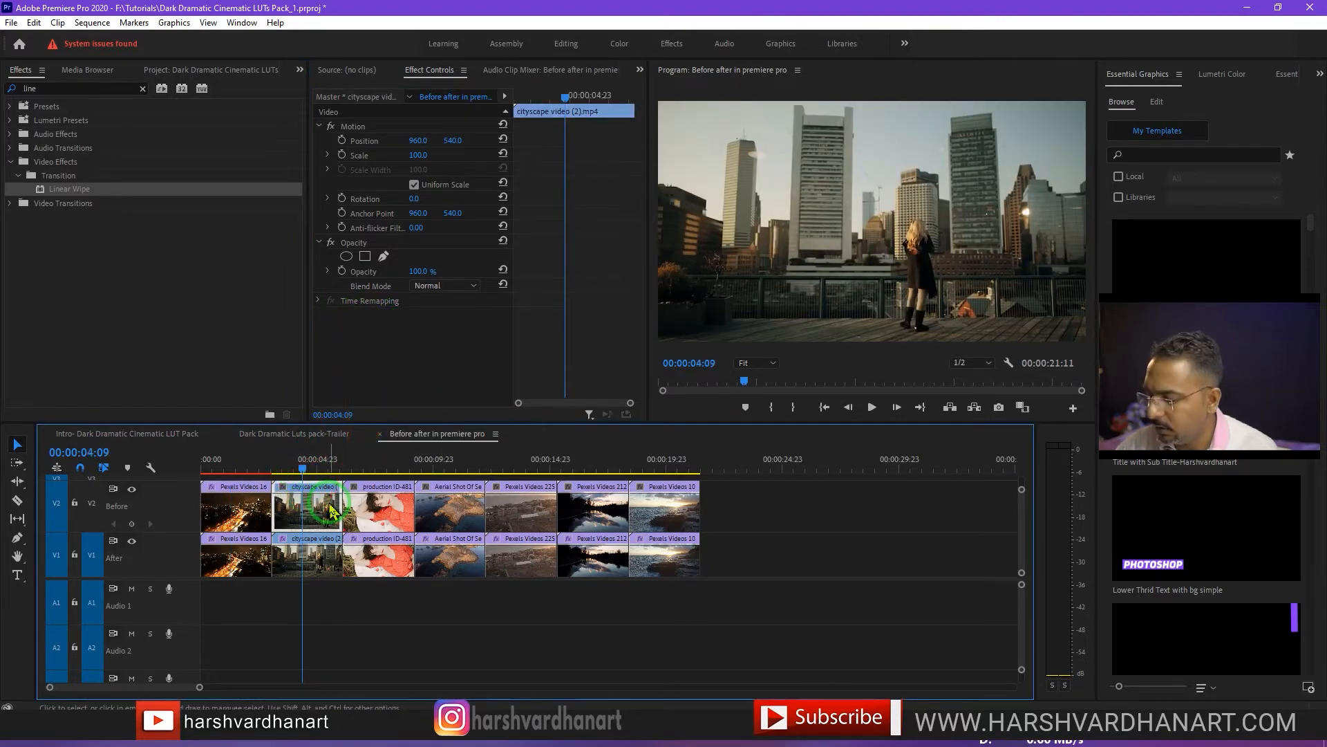
{"action": "key", "text": "ctrl+v"}
{"action": "left_click_drag", "start_coordinate": [302, 476], "coordinate": [275, 476]}
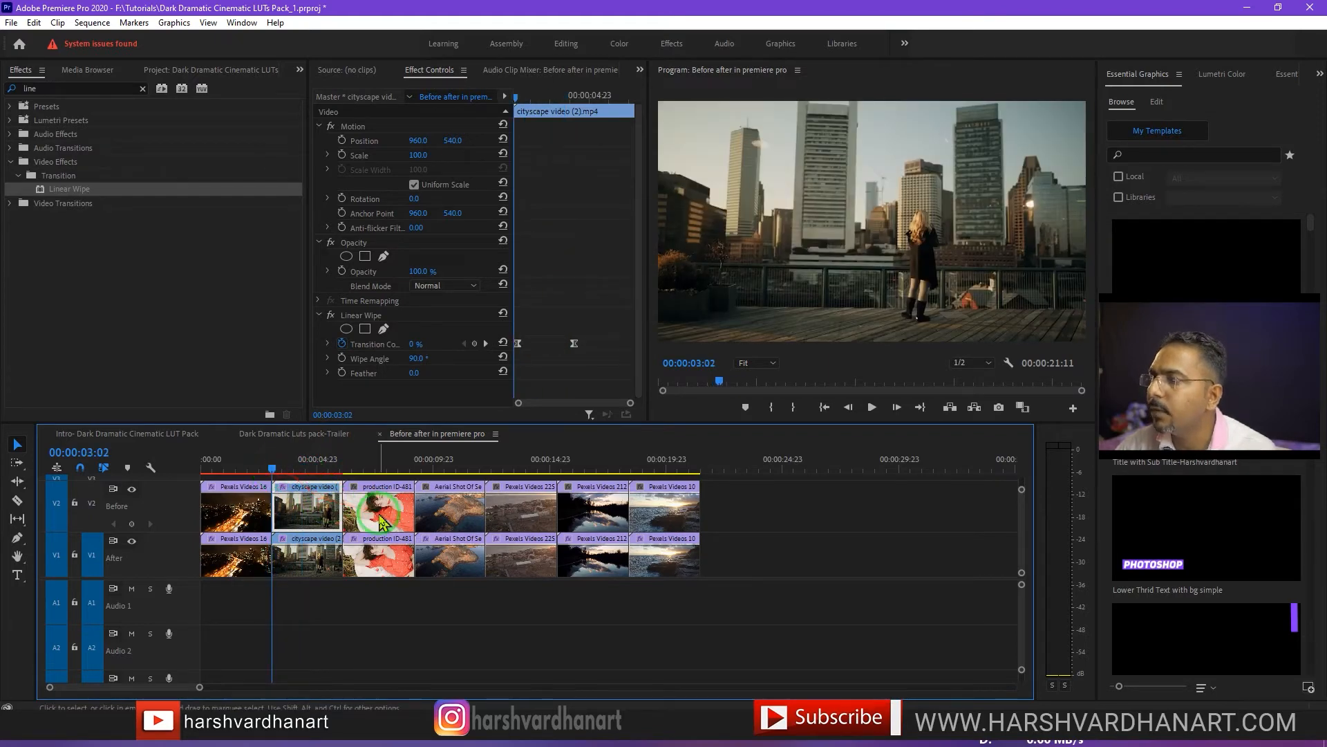
Slow the cityscape clip's wipe by moving its second Transition Completion keyframe later, and play the clip to compare the speed
{"action": "key", "text": "space"}
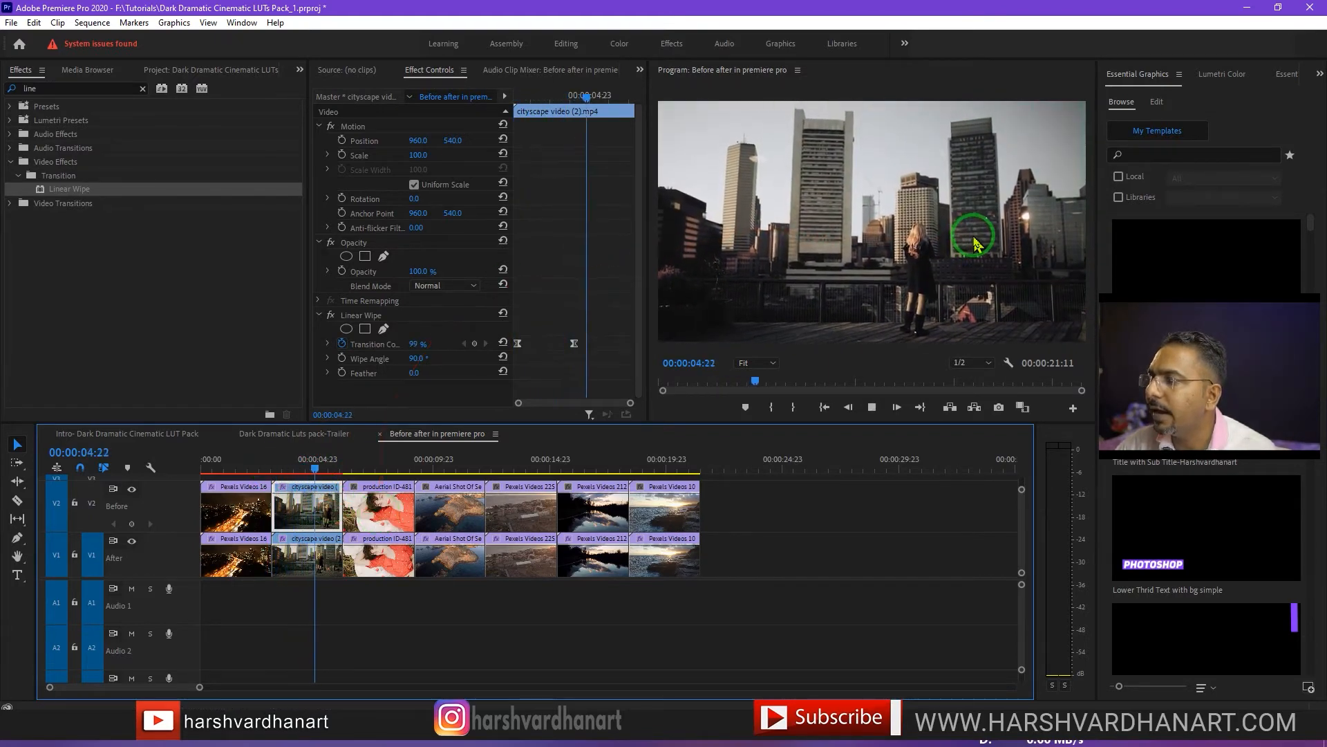
{"action": "key", "text": "space"}
{"action": "left_click_drag", "start_coordinate": [788, 291], "coordinate": [584, 339]}
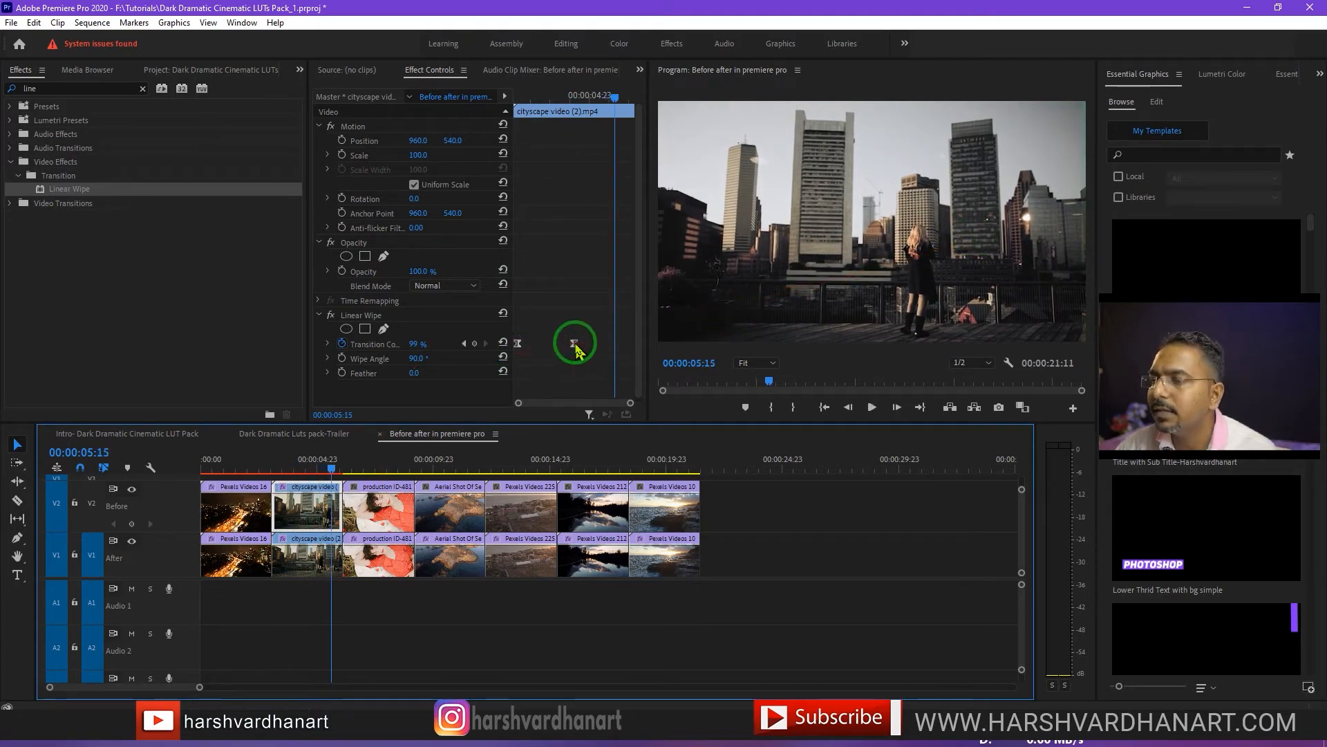
{"action": "left_click_drag", "start_coordinate": [580, 98], "coordinate": [502, 110]}
{"action": "key", "text": "space"}
{"action": "key", "text": "space"}
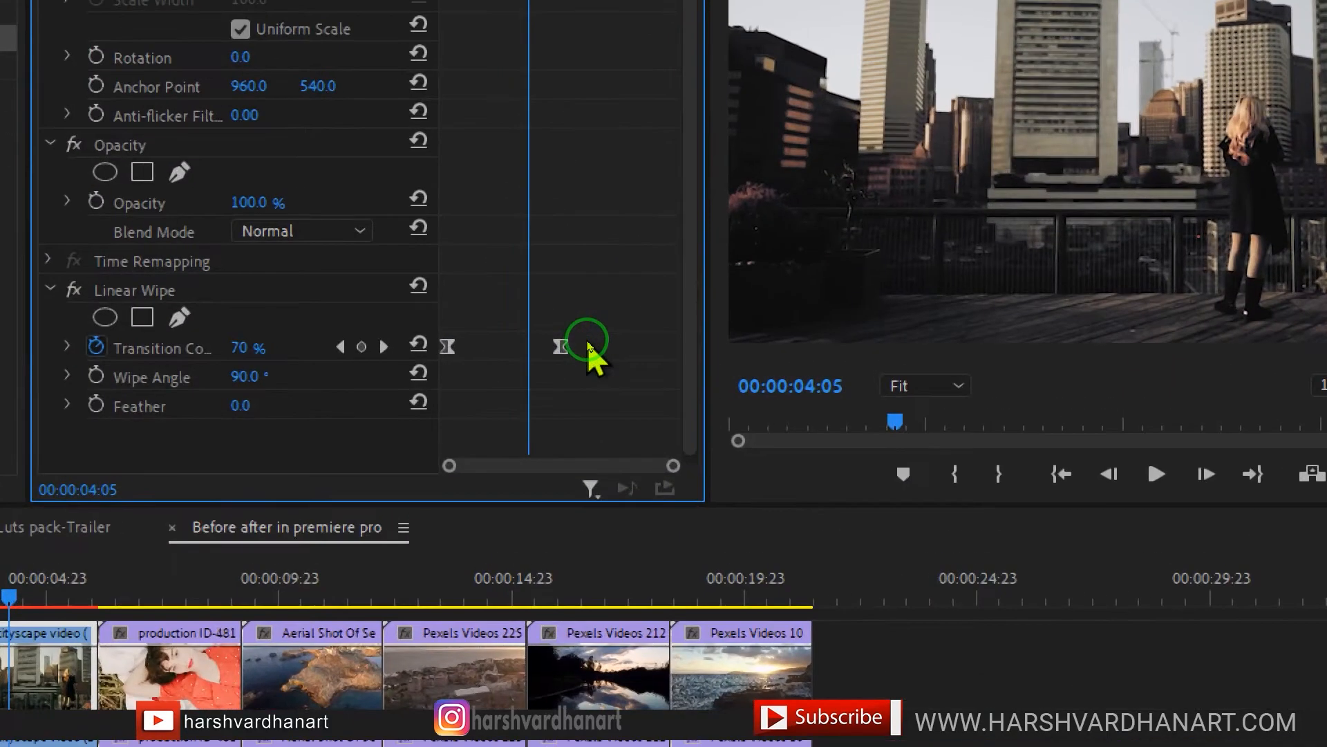
{"action": "left_click_drag", "start_coordinate": [560, 346], "coordinate": [604, 348]}
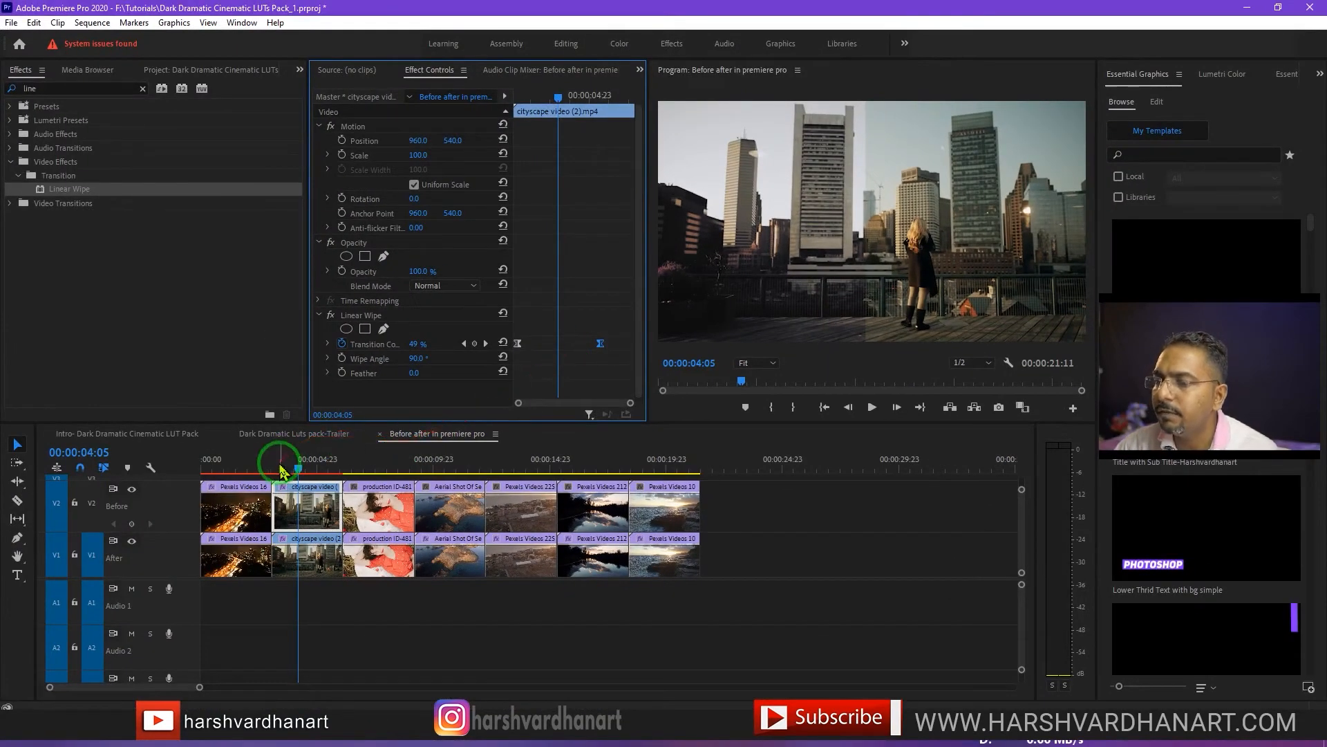
{"action": "left_click", "coordinate": [275, 462]}
{"action": "key", "text": "space"}
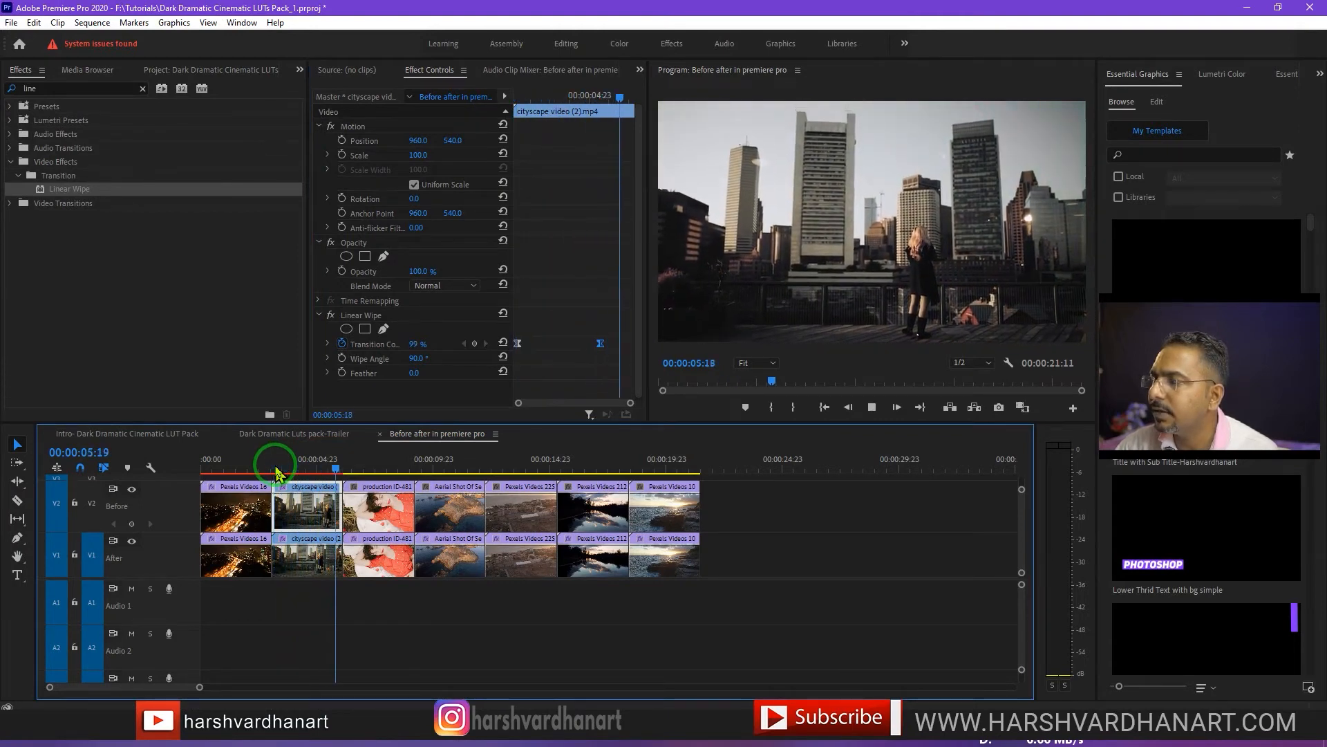
{"action": "key", "text": "space"}
Paste the animated Linear Wipe onto the Before track's production clip of the woman in red, and play it to check the wipe
{"action": "left_click", "coordinate": [372, 519]}
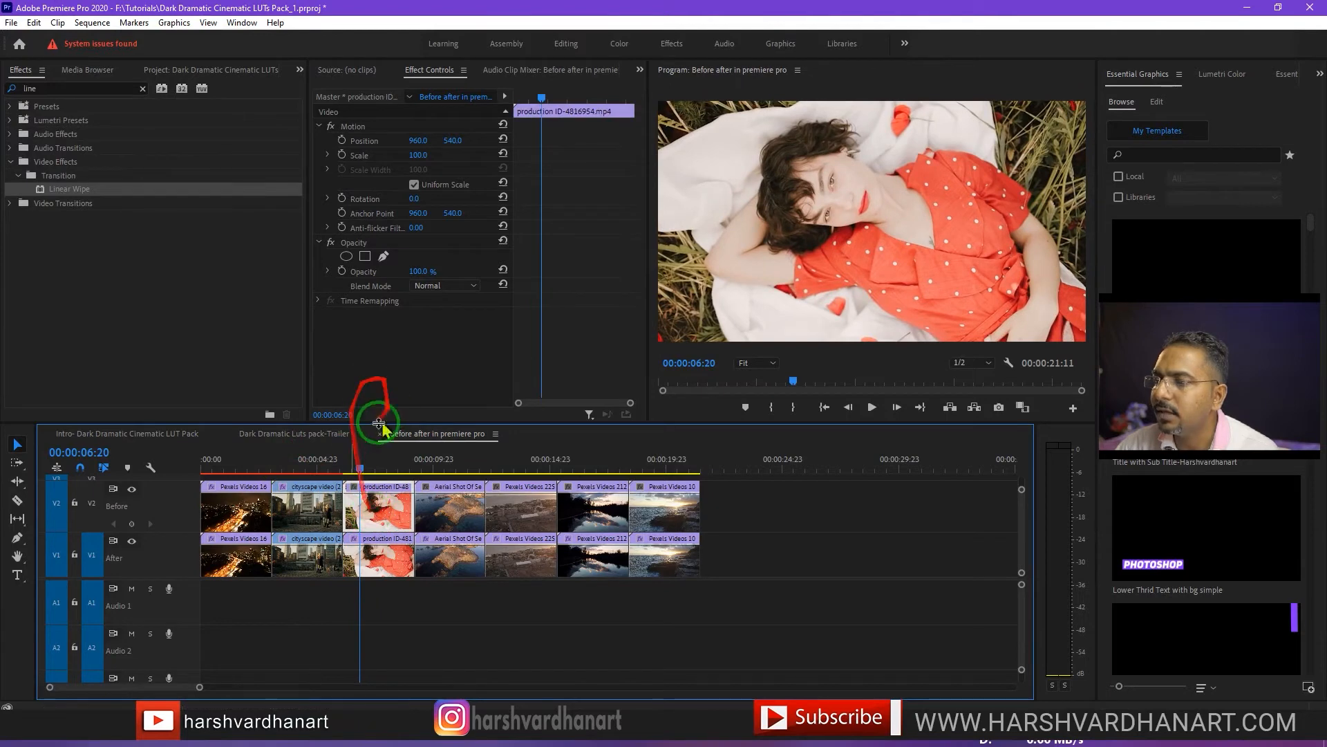
{"action": "key", "text": "ctrl+v"}
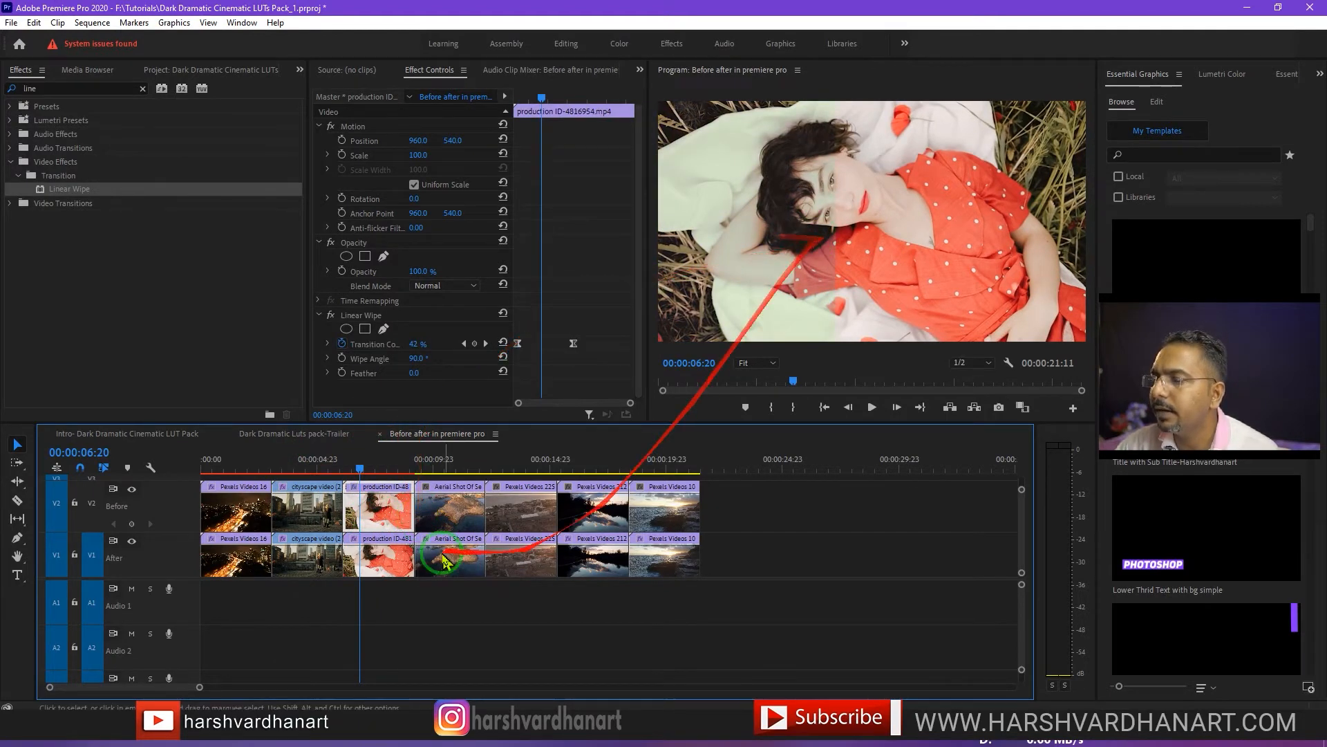
{"action": "left_click", "coordinate": [348, 464]}
{"action": "key", "text": "space"}
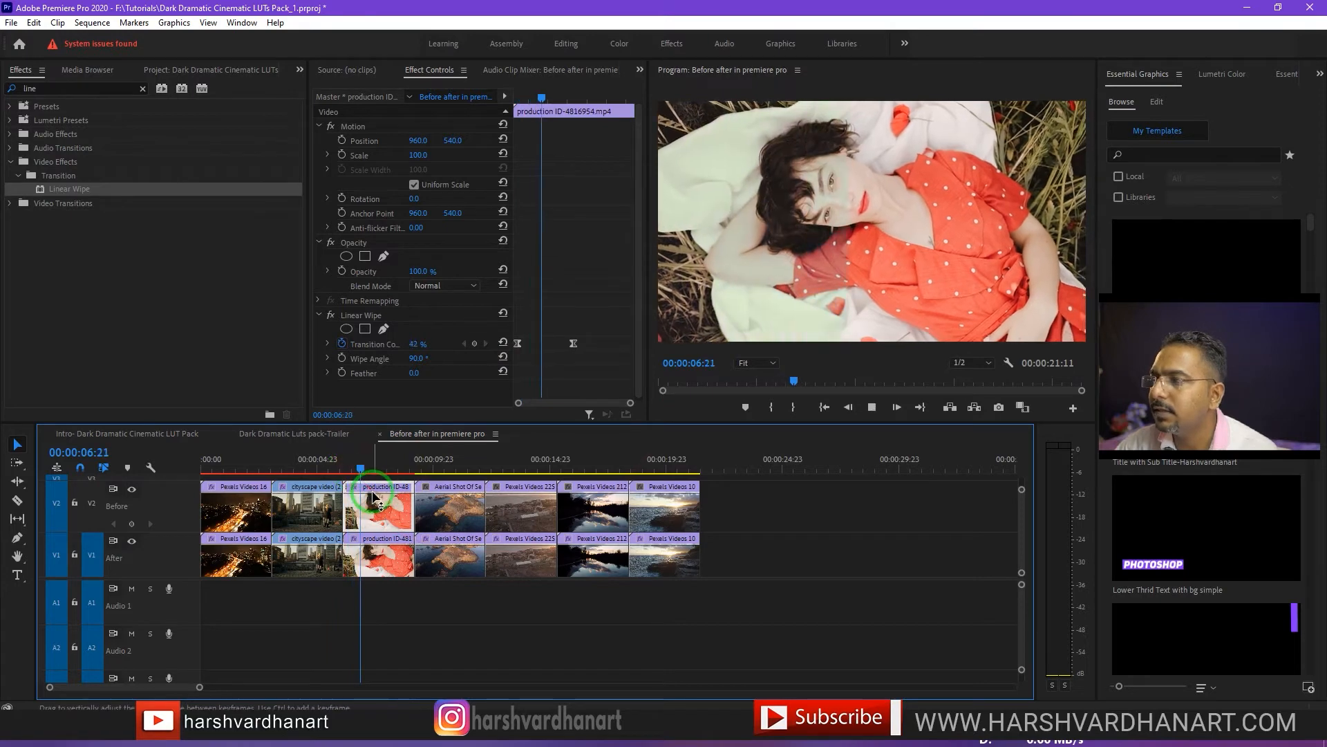
{"action": "key", "text": "space"}
Paste the animated Linear Wipe onto the four remaining Before clips together, and play the sequence through to the last clip
{"action": "left_click", "coordinate": [450, 515]}
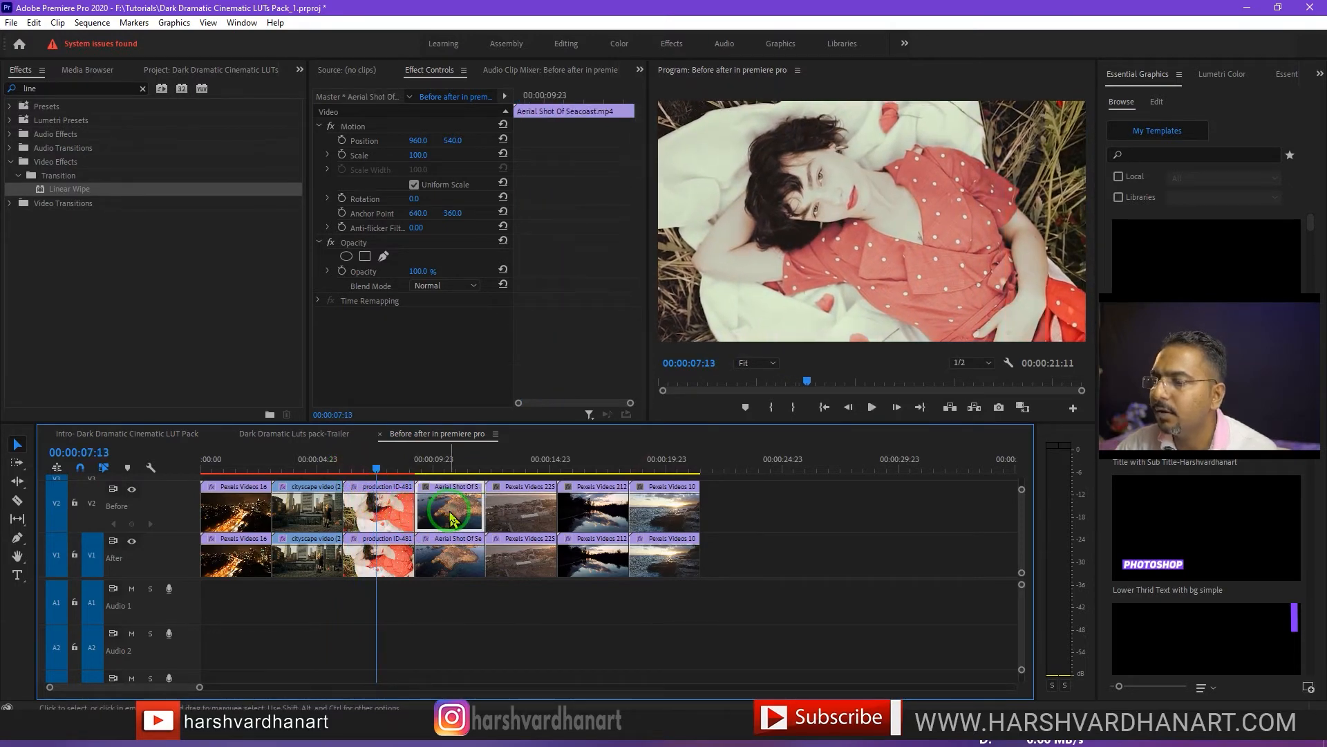
{"action": "left_click", "coordinate": [520, 517], "text": "shift"}
{"action": "left_click", "coordinate": [593, 516], "text": "shift"}
{"action": "left_click", "coordinate": [670, 519], "text": "shift"}
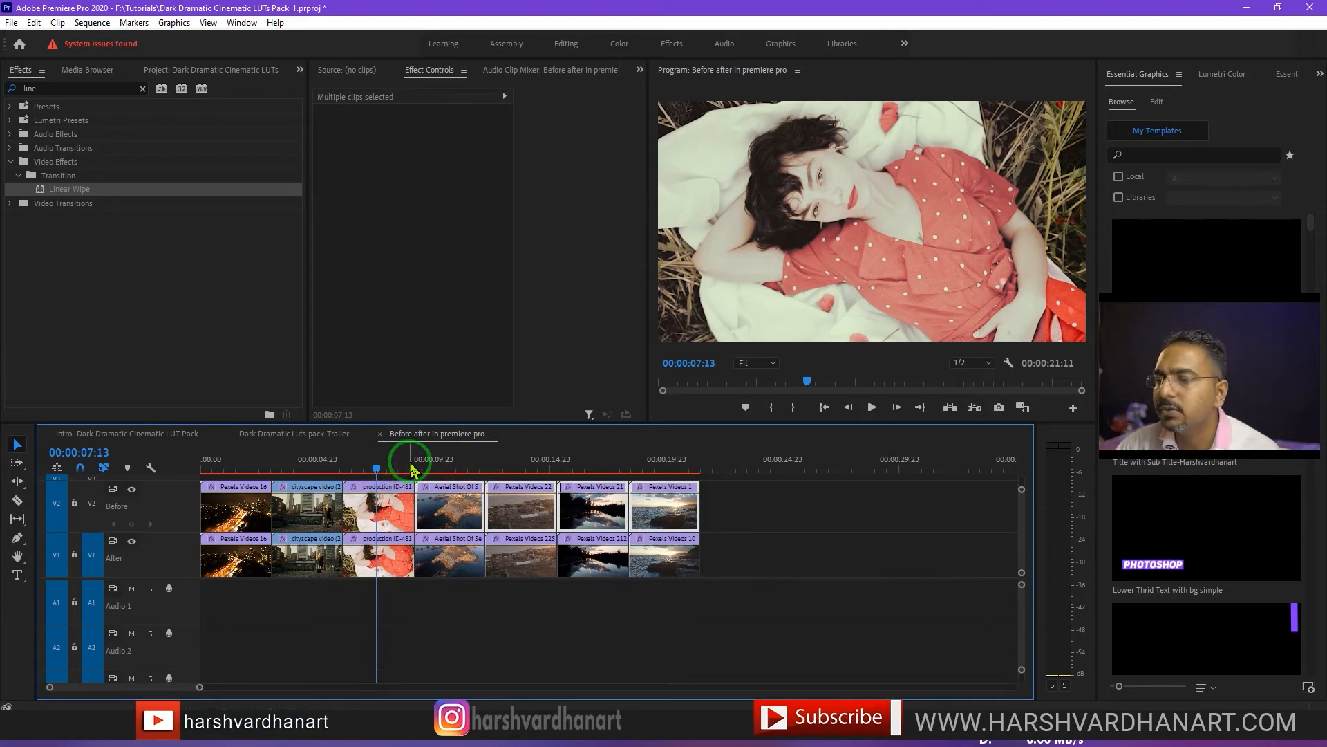
{"action": "key", "text": "space"}
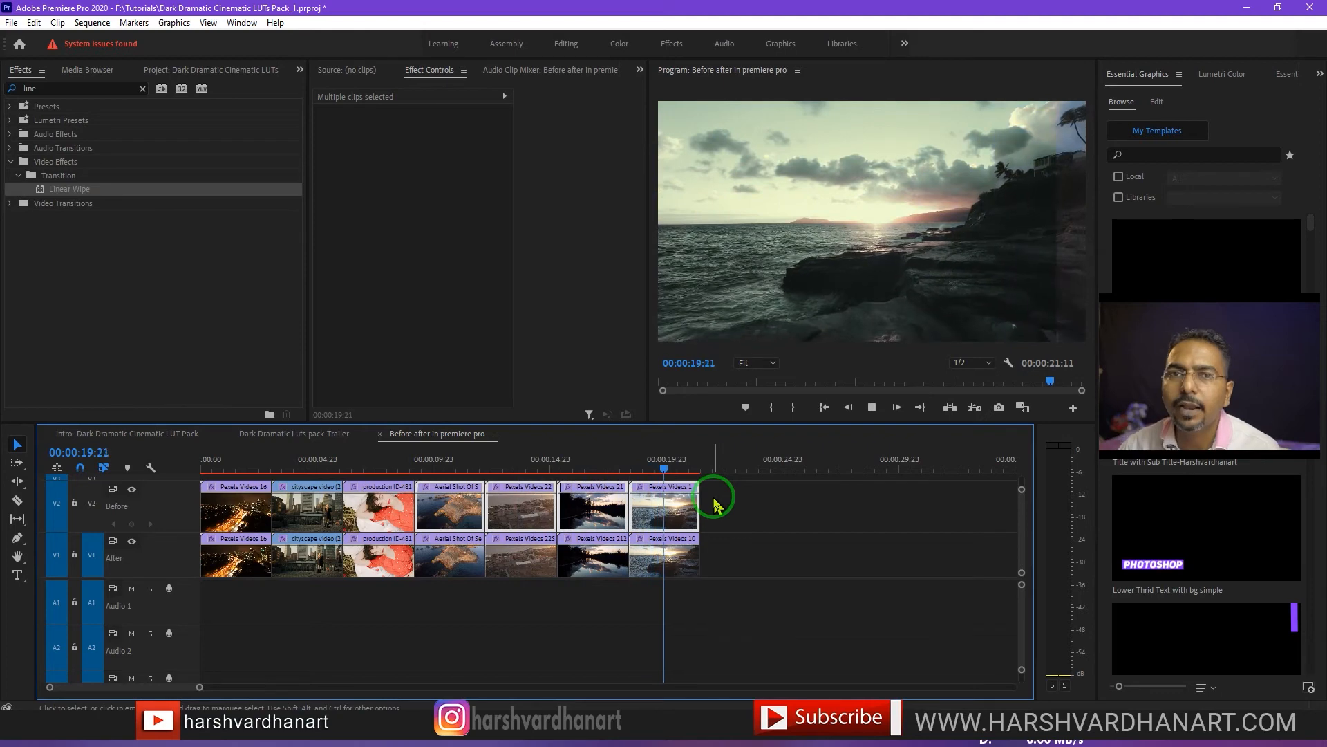
{"action": "key", "text": "space"}
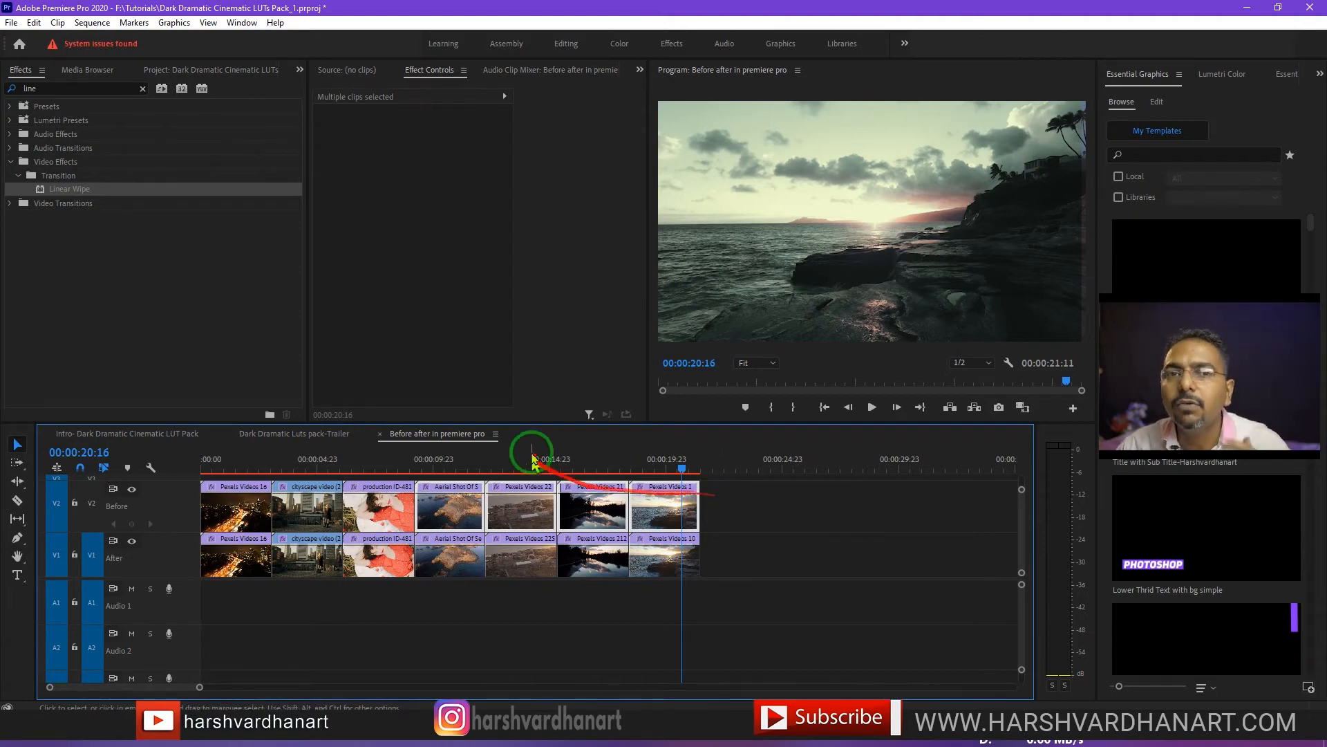
Compare the effects on the first clip's Before and After versions, and inspect the wipe at its second Transition Completion keyframe
{"action": "left_click", "coordinate": [201, 471]}
{"action": "left_click", "coordinate": [248, 566]}
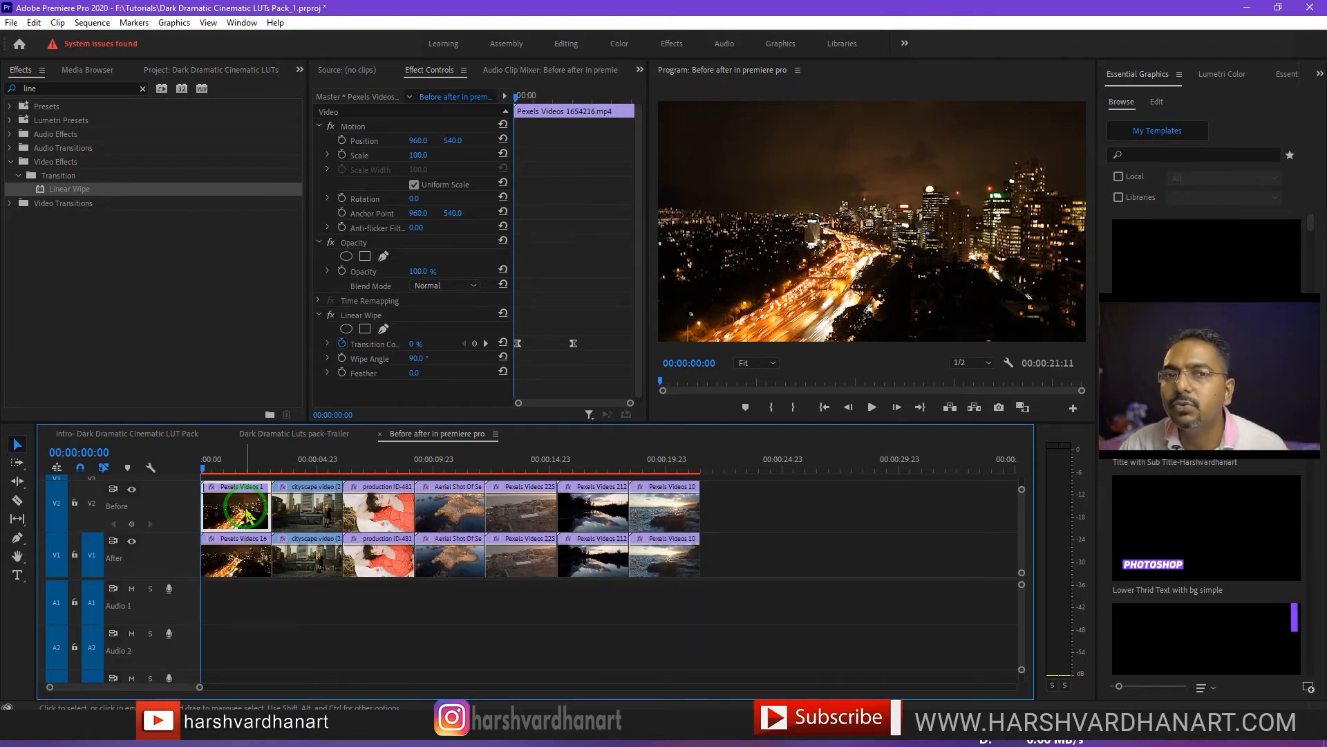
{"action": "left_click_drag", "start_coordinate": [257, 559], "coordinate": [232, 516]}
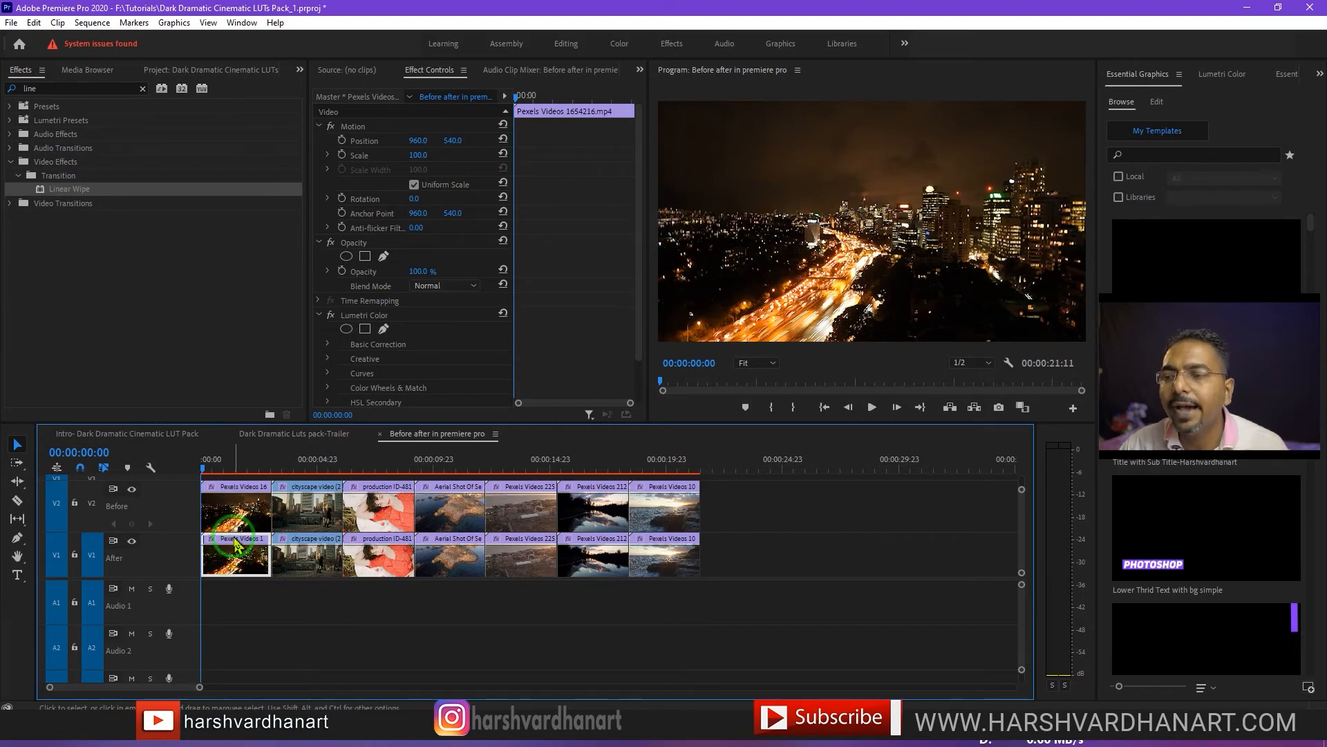
{"action": "key", "text": "ctrl+z"}
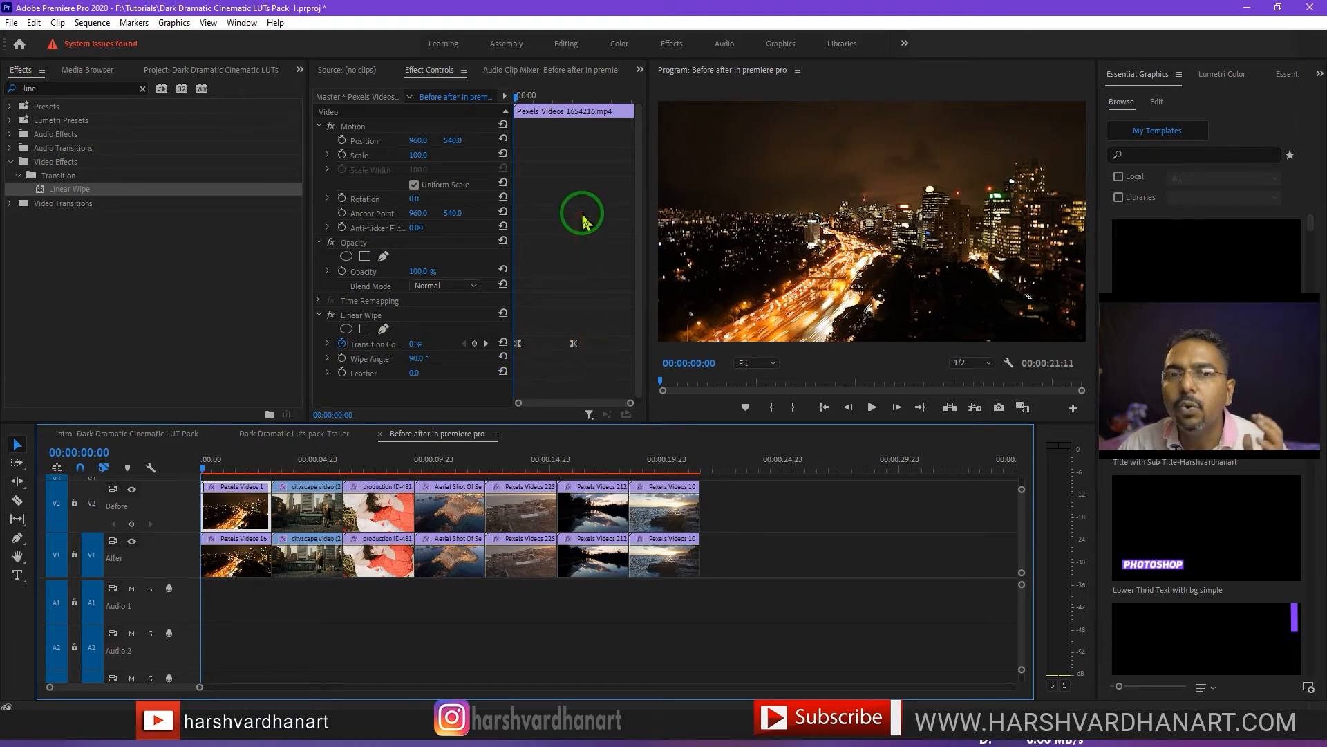
{"action": "left_click_drag", "start_coordinate": [576, 98], "coordinate": [574, 101]}
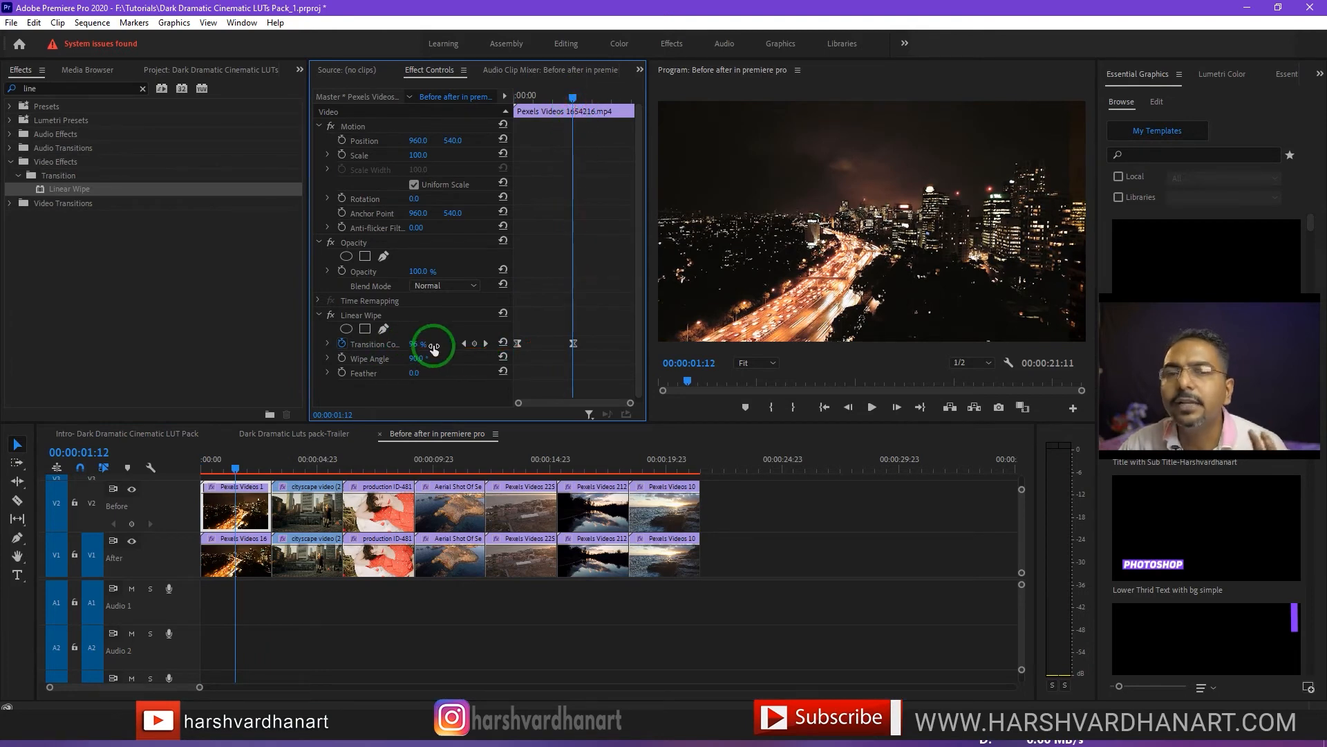